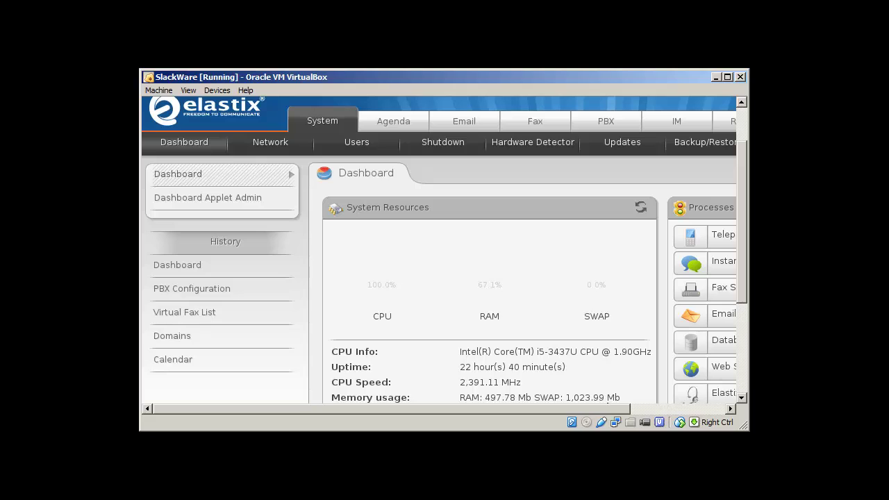
# Step: Exit Konqueror full-screen with Ctrl+Shift+F, focus the address bar and scroll the dashboard
pyautogui.hotkey('ctrl', 'shift', 'f')
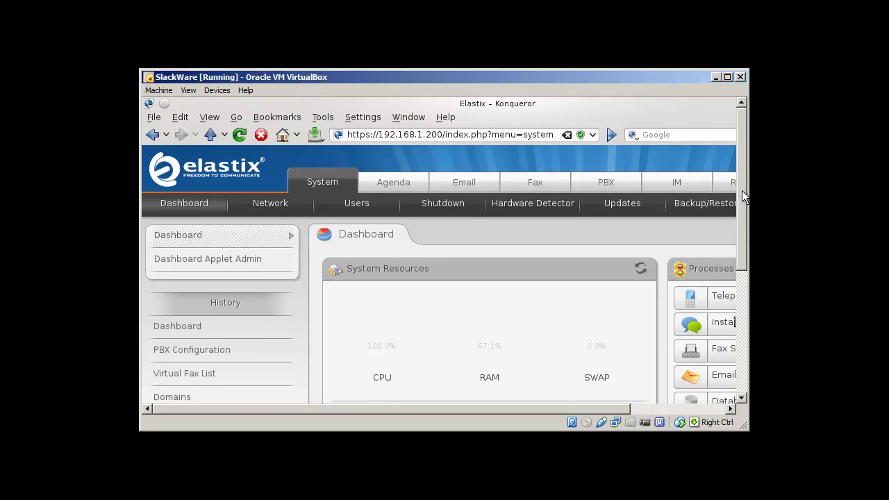
pyautogui.click(444, 134)
pyautogui.moveTo(502, 406)
pyautogui.mouseDown()
pyautogui.moveTo(562, 408)
pyautogui.moveTo(498, 393)
pyautogui.mouseUp()
pyautogui.moveTo(740, 226)
pyautogui.mouseDown()
pyautogui.moveTo(743, 360)
pyautogui.moveTo(738, 211)
pyautogui.mouseUp()
# Step: Review Network Parameters: host VOIP, gateway 192.168.1.1, Ethernet 0 static at 192.168.1.200/255.255.255.0
pyautogui.click(276, 208)
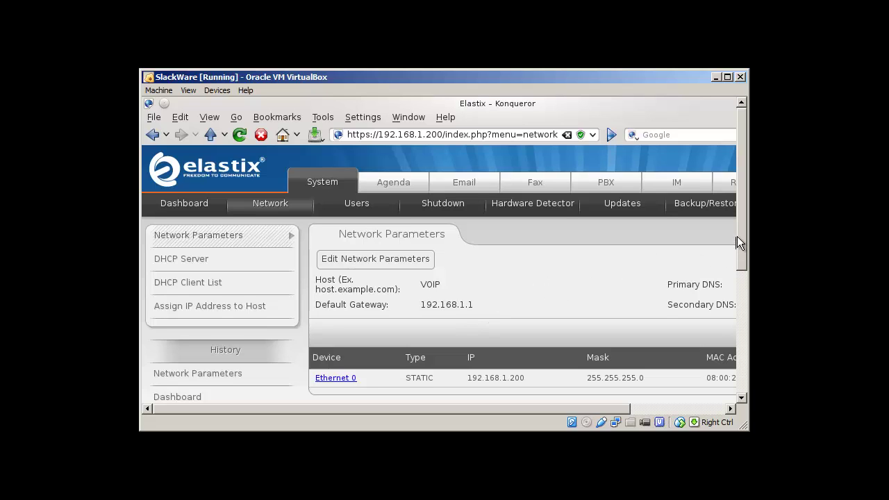
pyautogui.moveTo(737, 237); pyautogui.dragTo(735, 255)
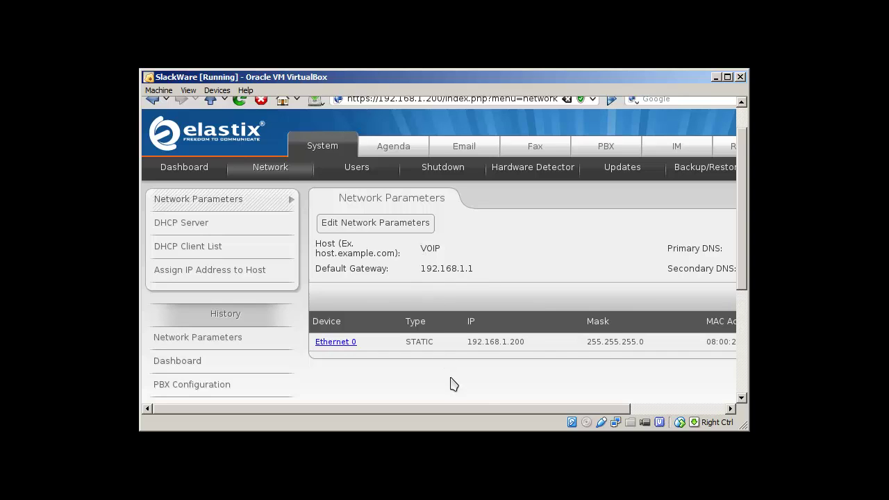
pyautogui.moveTo(459, 408); pyautogui.dragTo(622, 412)
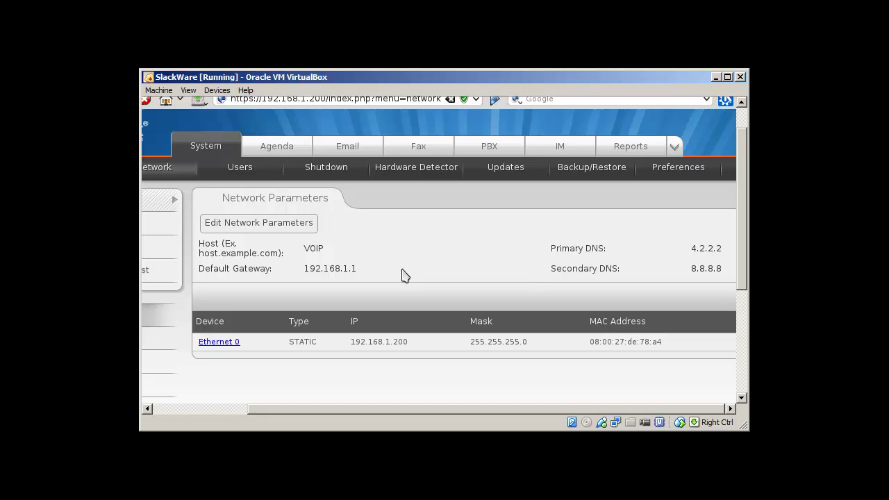
pyautogui.click(257, 226)
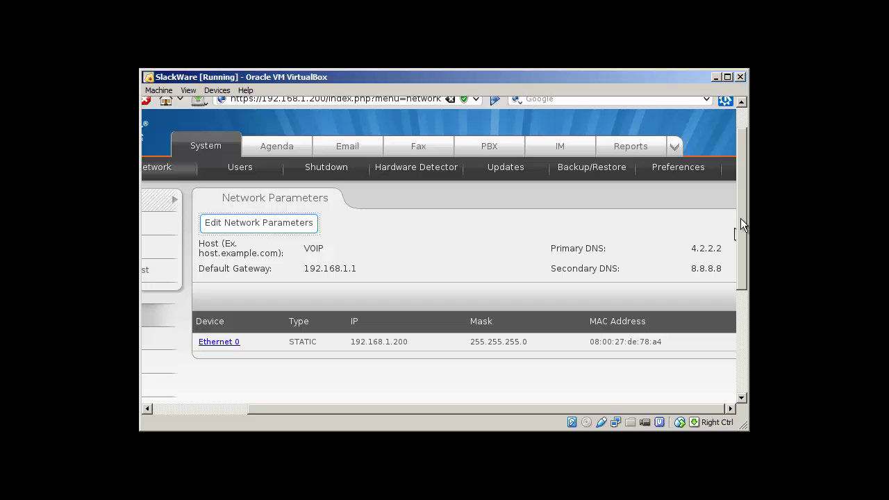
pyautogui.moveTo(740, 218); pyautogui.dragTo(728, 166)
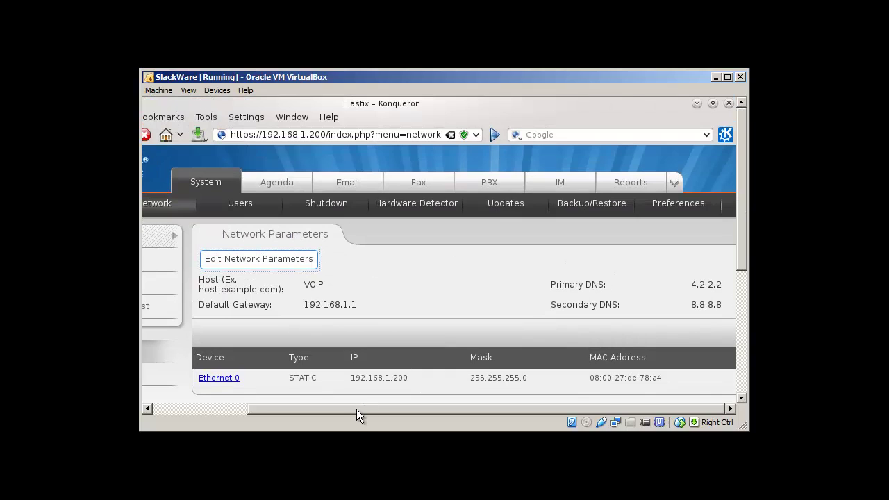
pyautogui.moveTo(356, 409); pyautogui.dragTo(265, 405)
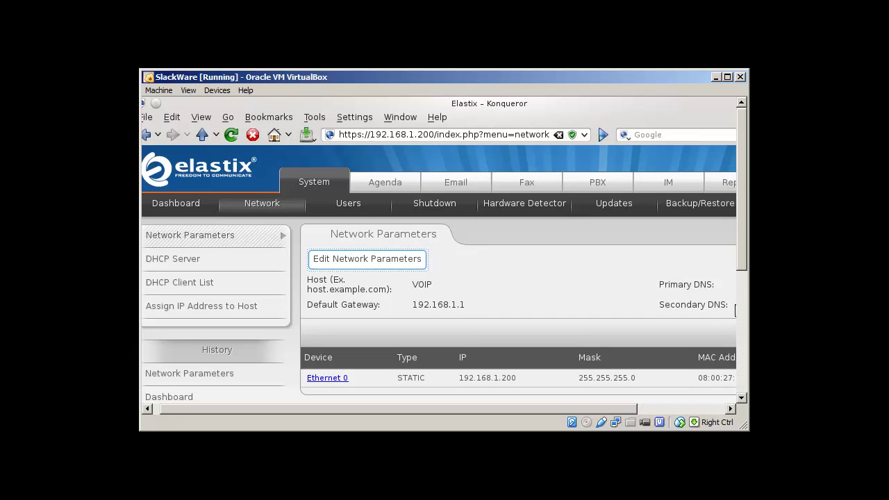
pyautogui.moveTo(744, 252); pyautogui.dragTo(743, 301)
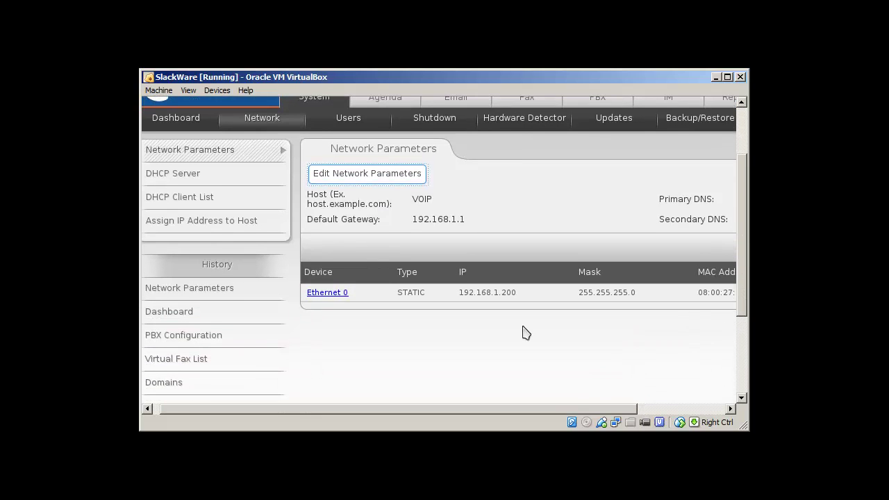
pyautogui.click(328, 293)
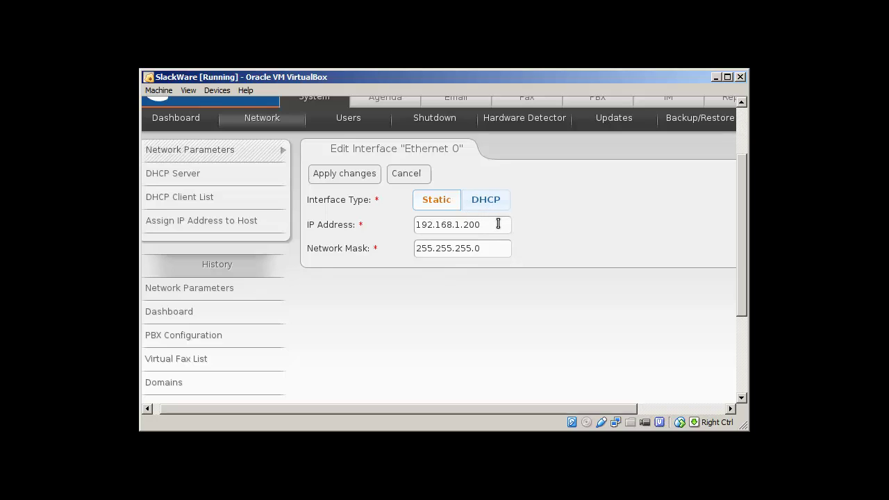
pyautogui.click(417, 174)
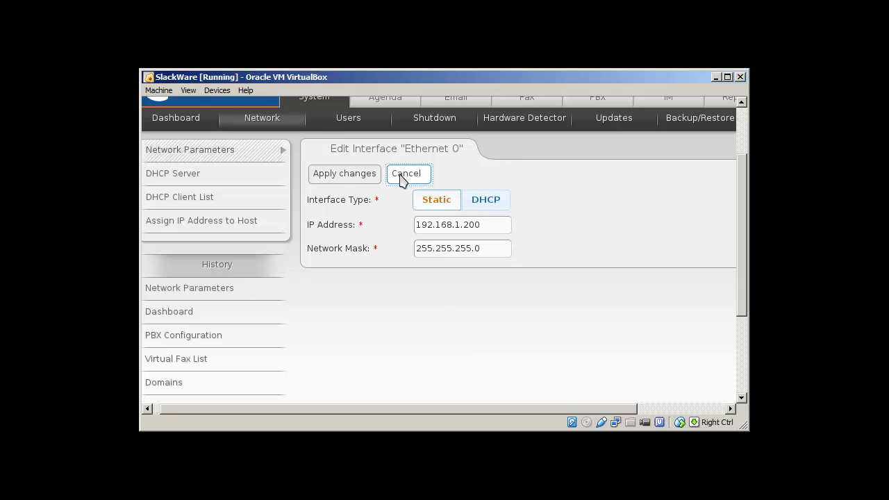
pyautogui.scroll(3, 738, 291)
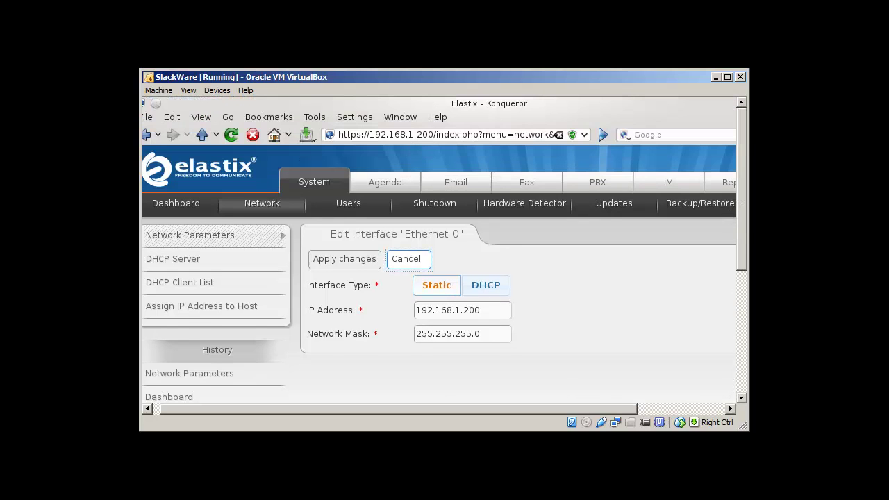
pyautogui.click(273, 209)
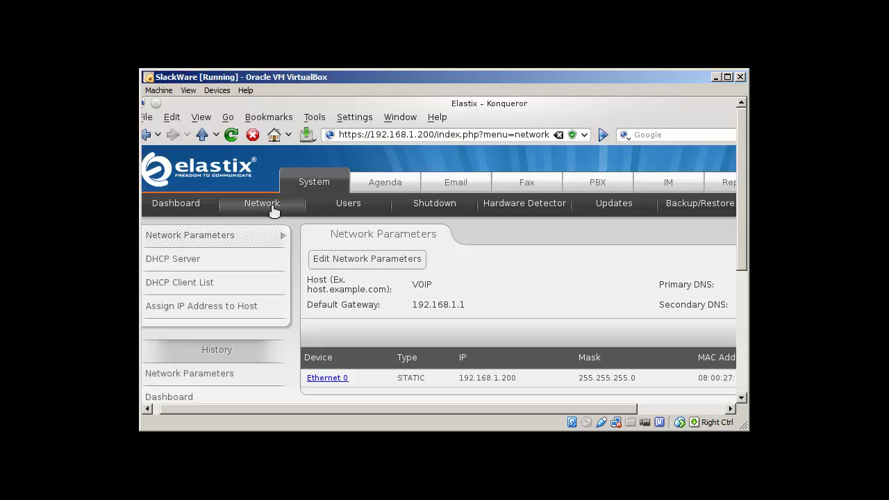
# Step: Open System > Users to view the User List holding only the admin account
pyautogui.click(348, 206)
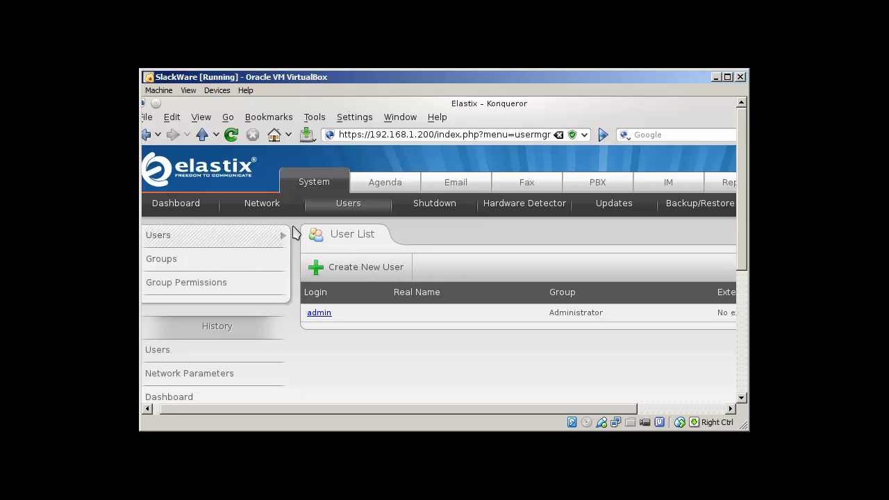
pyautogui.click(351, 273)
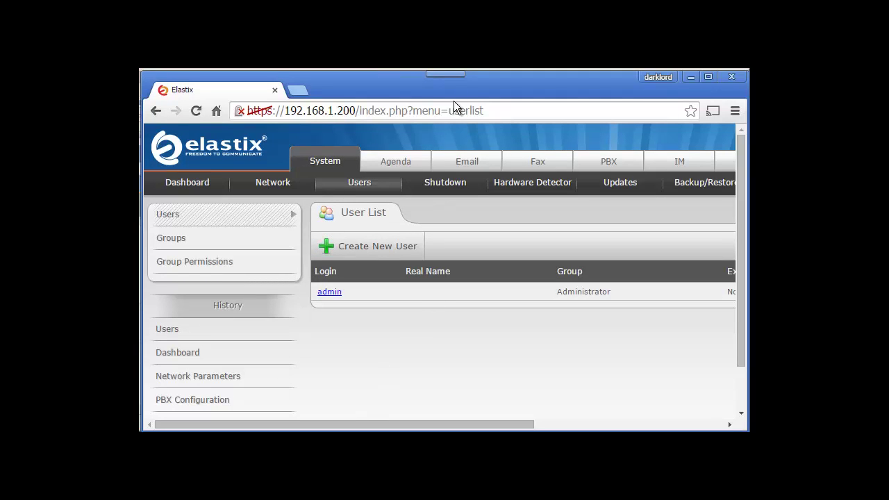
pyautogui.click(491, 110)
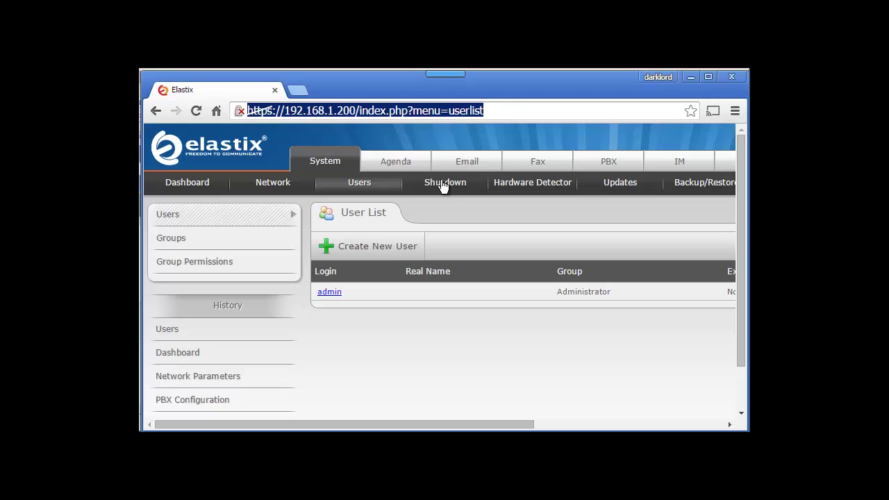
# Step: Start a new user, entering its login, full name and a confirmed password
pyautogui.click(349, 252)
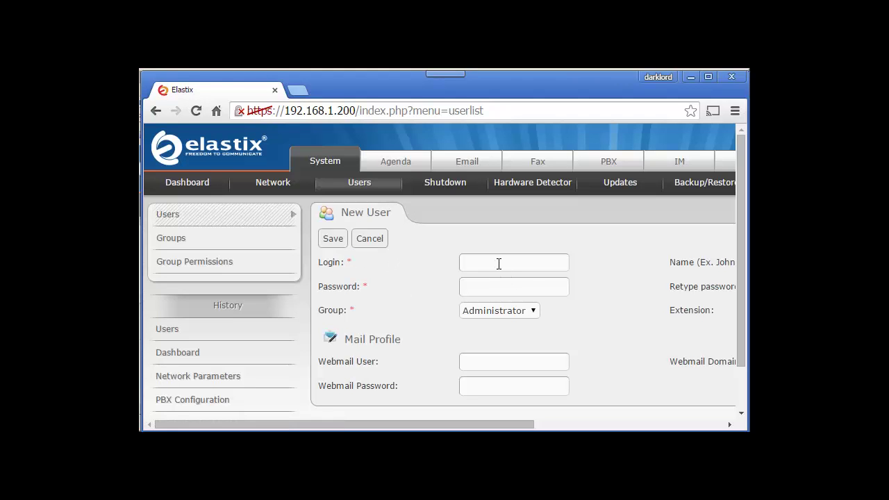
pyautogui.click(499, 264)
pyautogui.write('itpings')
pyautogui.press('Tab')
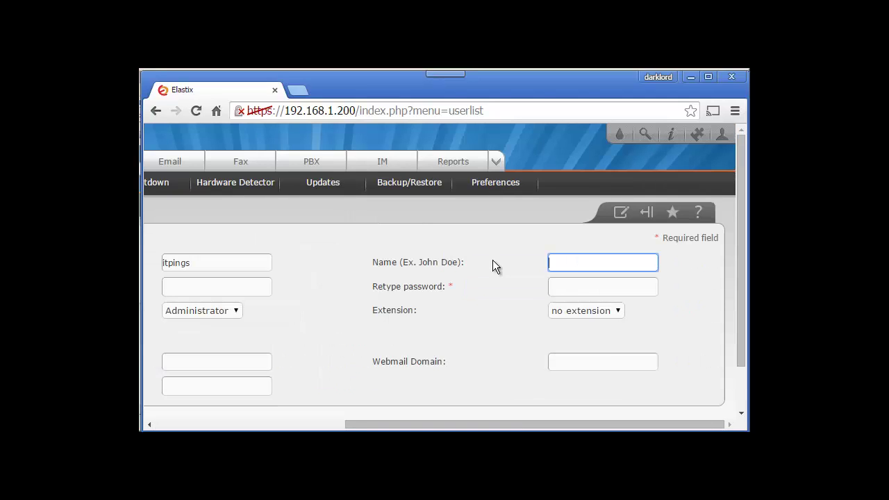
pyautogui.doubleClick(195, 263)
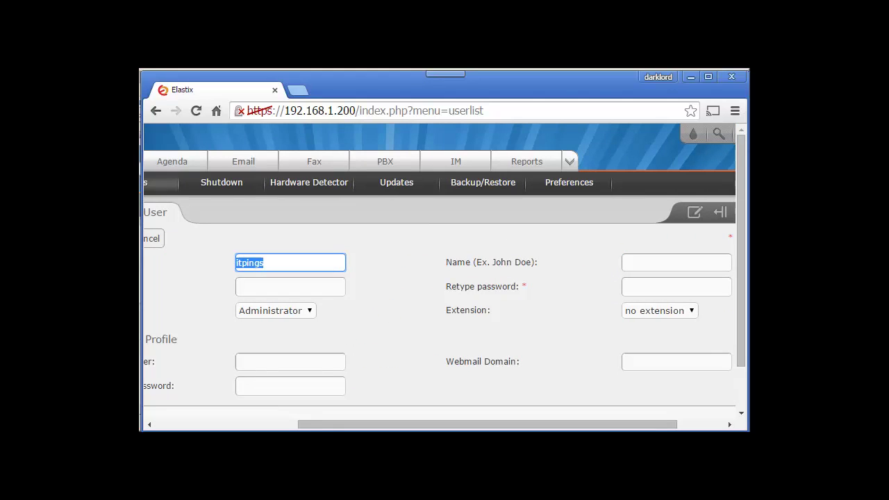
pyautogui.press('Tab')
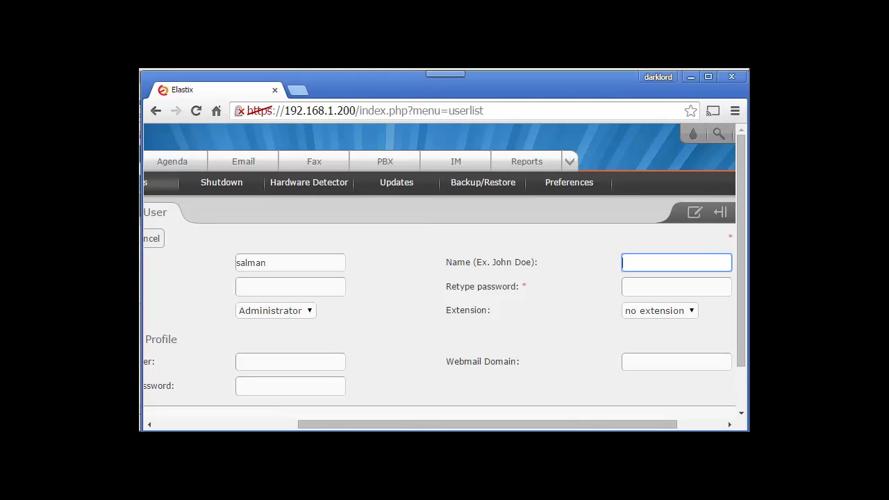
pyautogui.press('Tab')
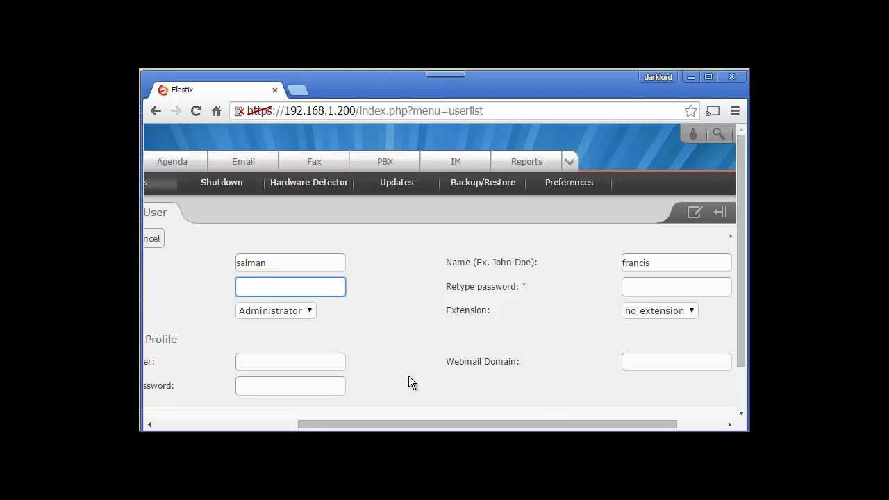
pyautogui.moveTo(413, 422); pyautogui.dragTo(346, 424)
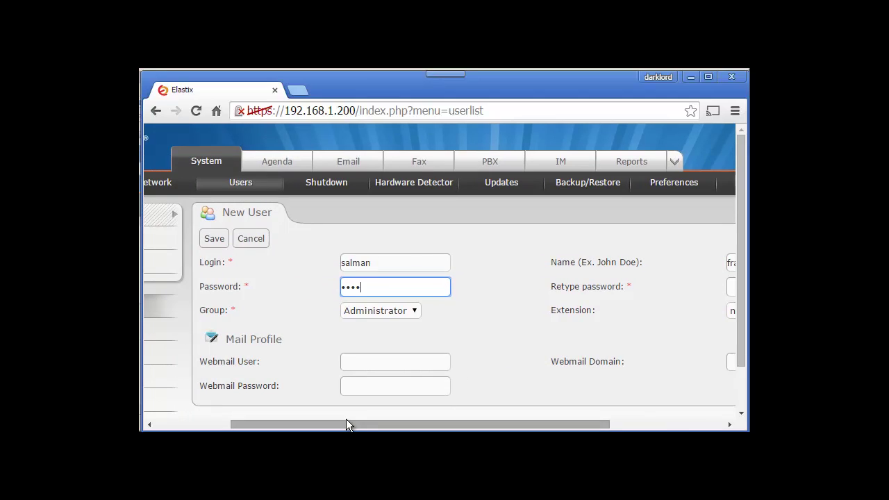
pyautogui.press('Tab')
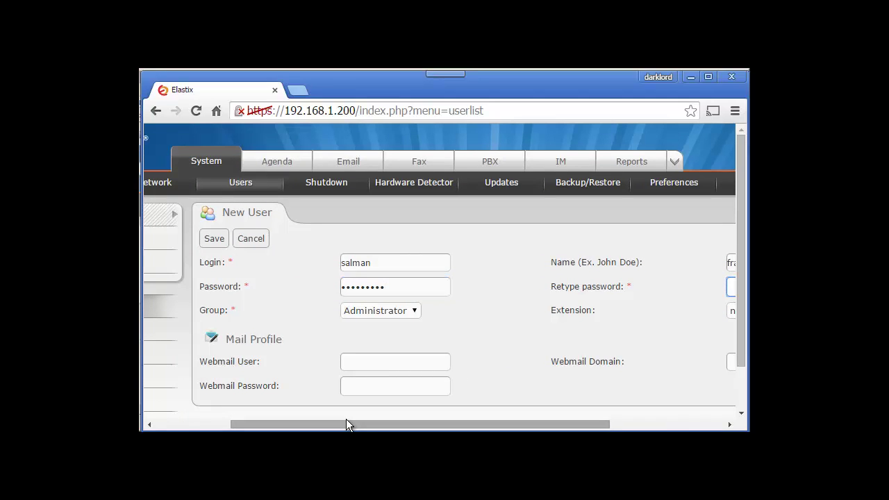
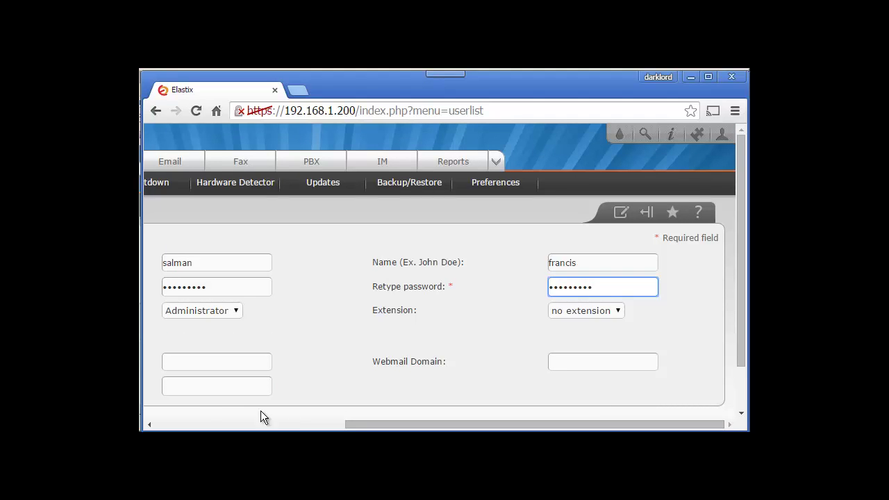
pyautogui.moveTo(359, 422); pyautogui.dragTo(234, 409)
# Step: Keep the new user in the Administrator group with no extension, and save it
pyautogui.click(432, 309)
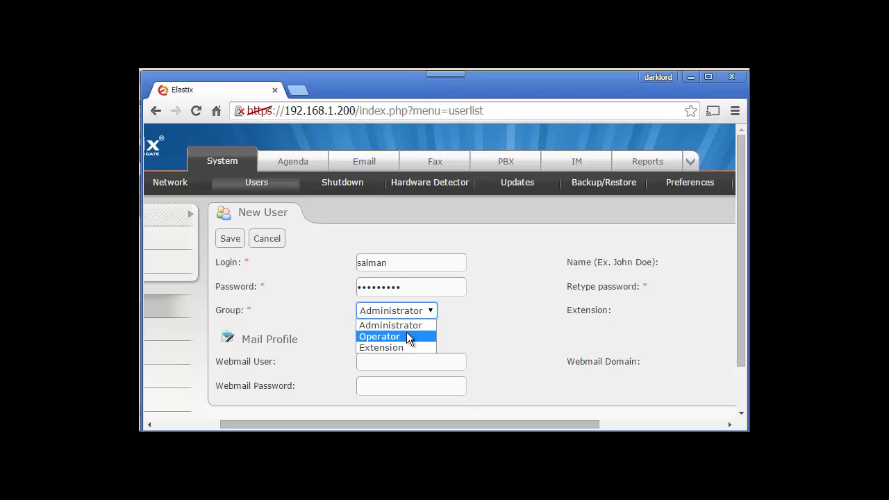
pyautogui.click(481, 331)
pyautogui.moveTo(447, 423); pyautogui.dragTo(362, 416)
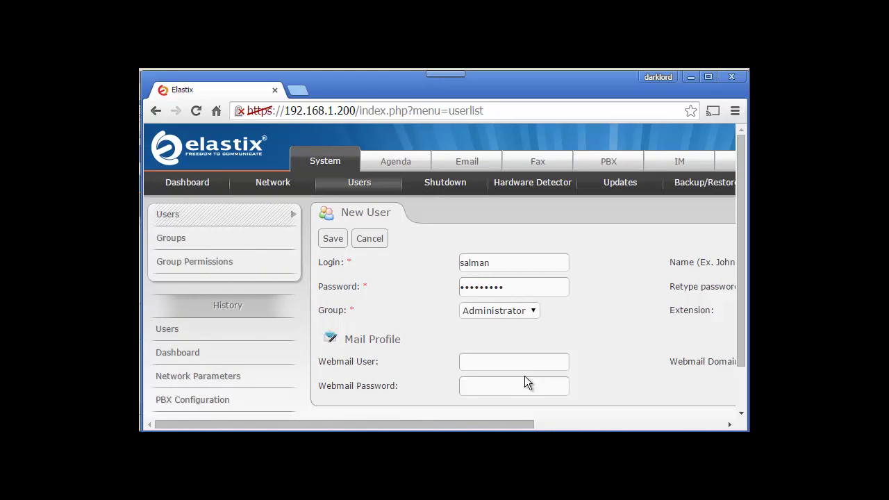
pyautogui.moveTo(466, 417); pyautogui.dragTo(629, 421)
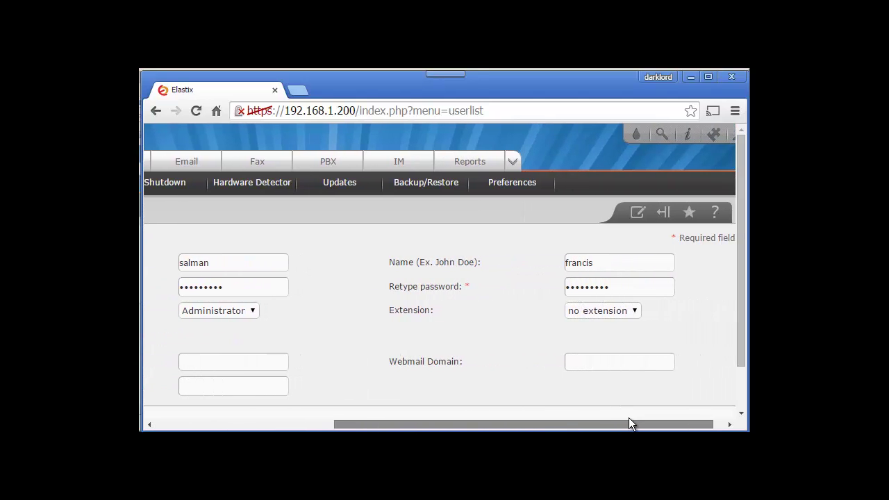
pyautogui.click(638, 310)
pyautogui.click(622, 323)
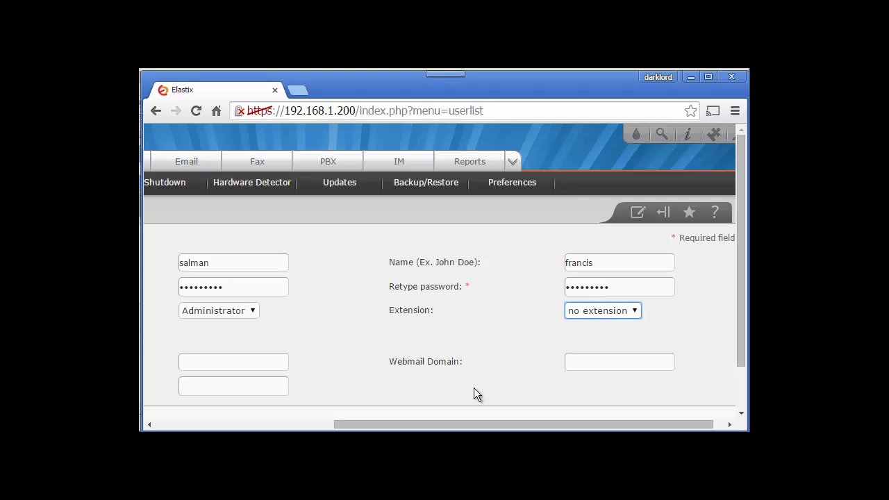
pyautogui.moveTo(483, 423); pyautogui.dragTo(380, 414)
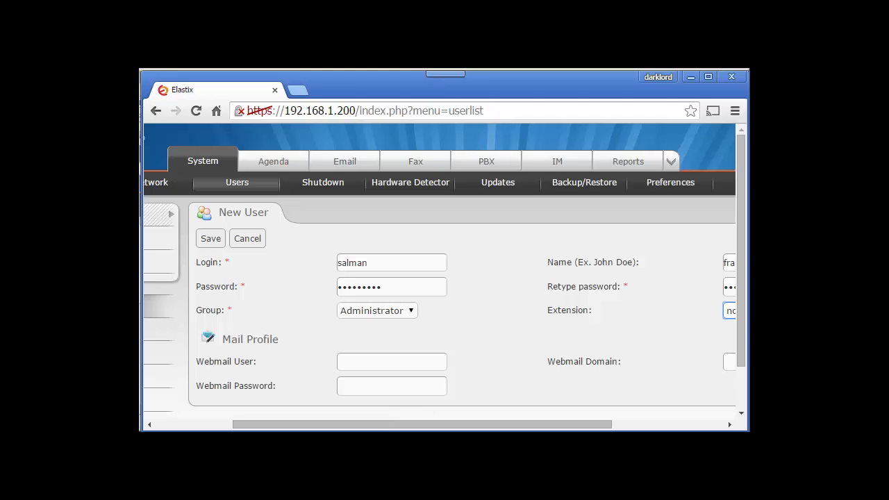
pyautogui.moveTo(739, 307); pyautogui.dragTo(732, 386)
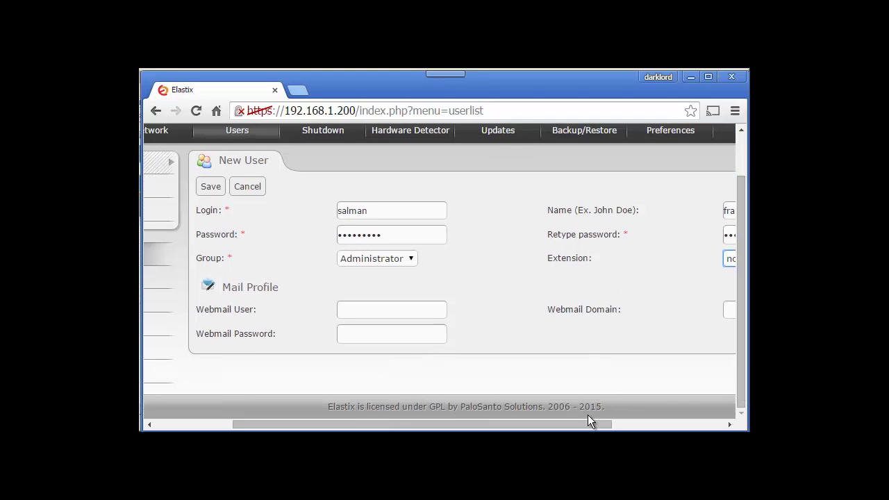
pyautogui.moveTo(588, 415); pyautogui.dragTo(482, 395)
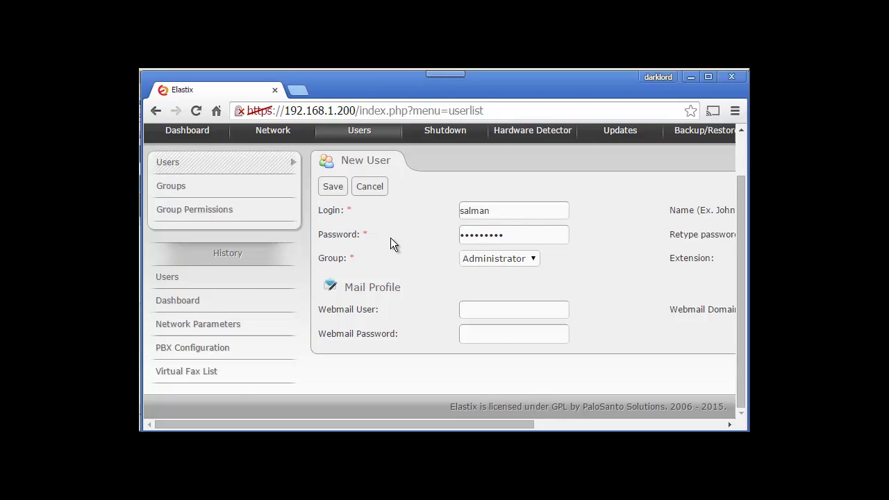
pyautogui.moveTo(476, 422); pyautogui.dragTo(372, 234)
pyautogui.click(333, 189)
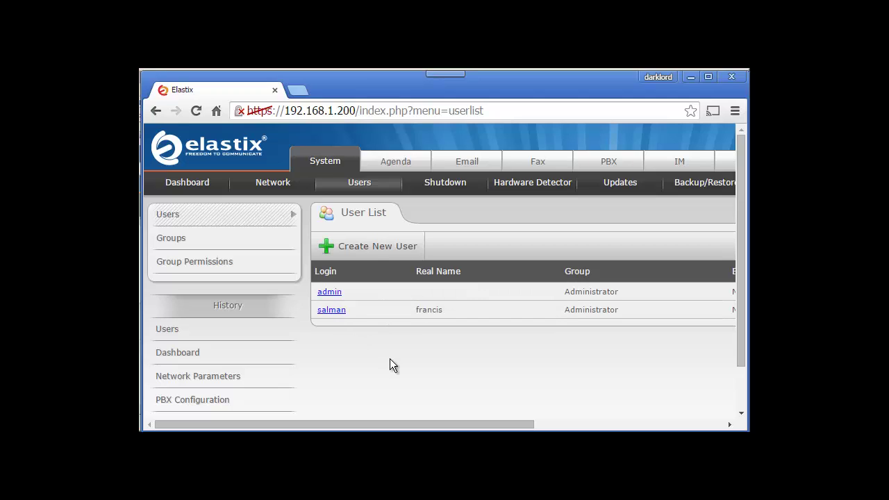
# Step: Create a group named superusers with the description 'Super users but not Admin'
pyautogui.click(181, 239)
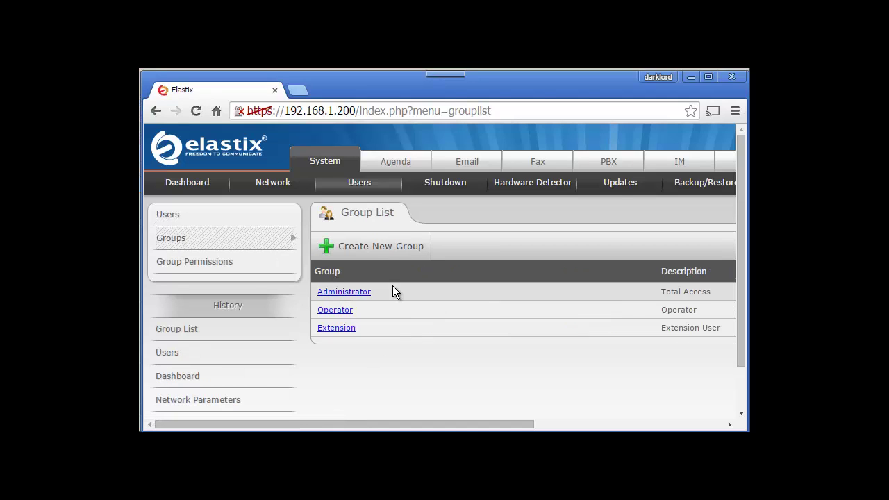
pyautogui.click(373, 260)
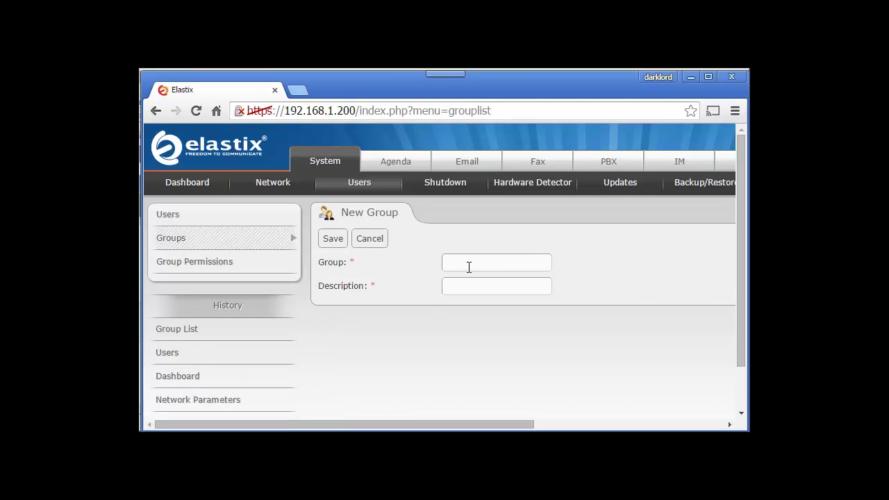
pyautogui.click(469, 267)
pyautogui.write('user')
pyautogui.press('BackSpace')
pyautogui.press('BackSpace')
pyautogui.press('BackSpace')
pyautogui.press('BackSpace')
pyautogui.write('non-admin')
pyautogui.moveTo(496, 262); pyautogui.dragTo(364, 241)
pyautogui.write('superusers')
pyautogui.click(458, 284)
pyautogui.write('Super users but not A')
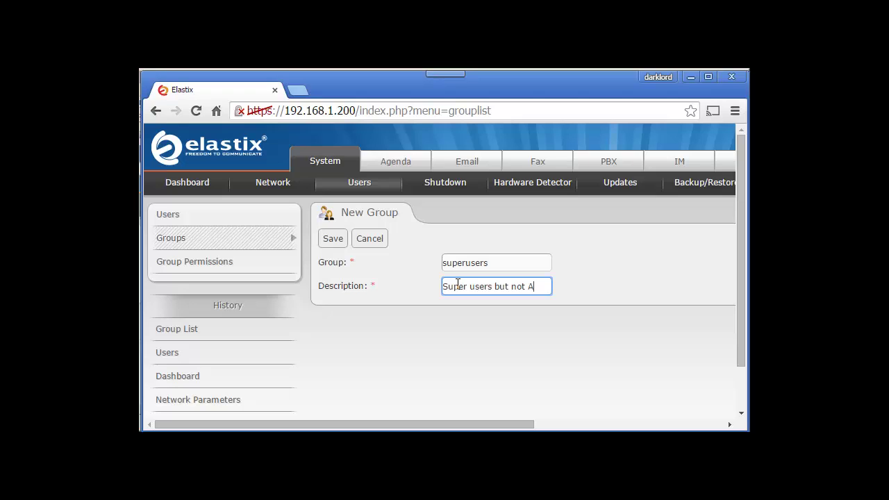
pyautogui.write('dmin')
# Step: Save the superusers group, then edit the second user, leaving its group as Administrator
pyautogui.click(340, 240)
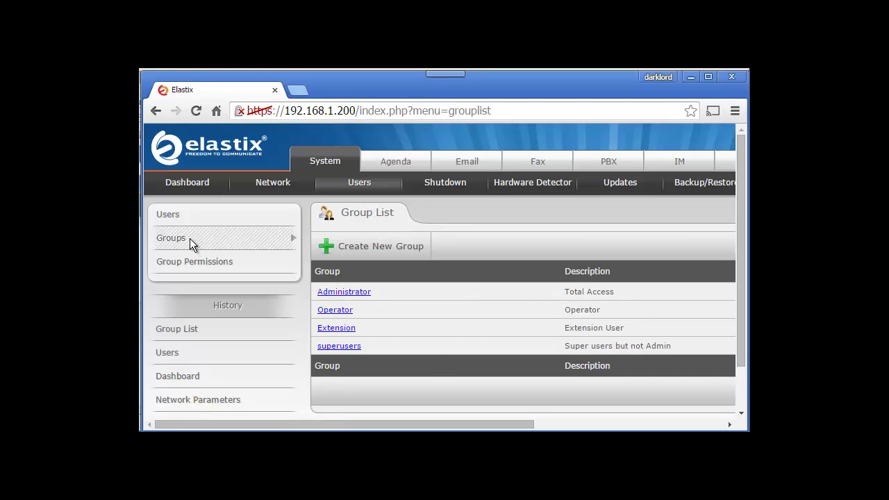
pyautogui.click(172, 216)
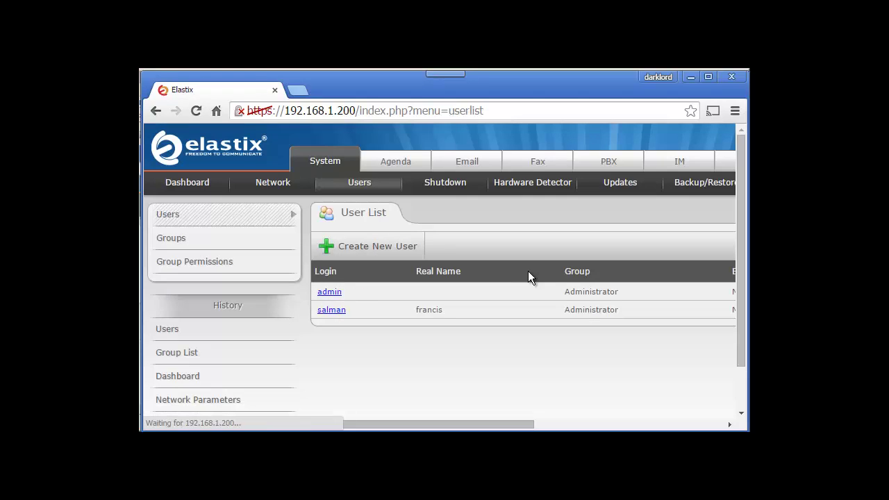
pyautogui.click(326, 310)
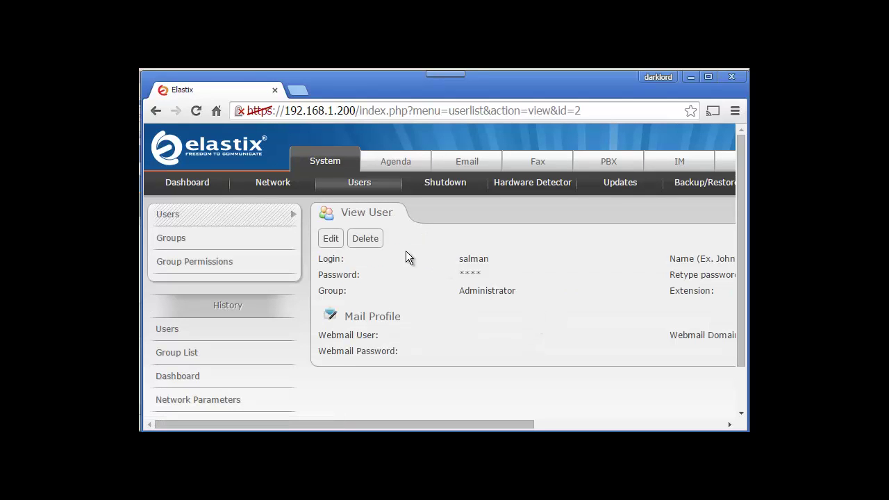
pyautogui.click(337, 243)
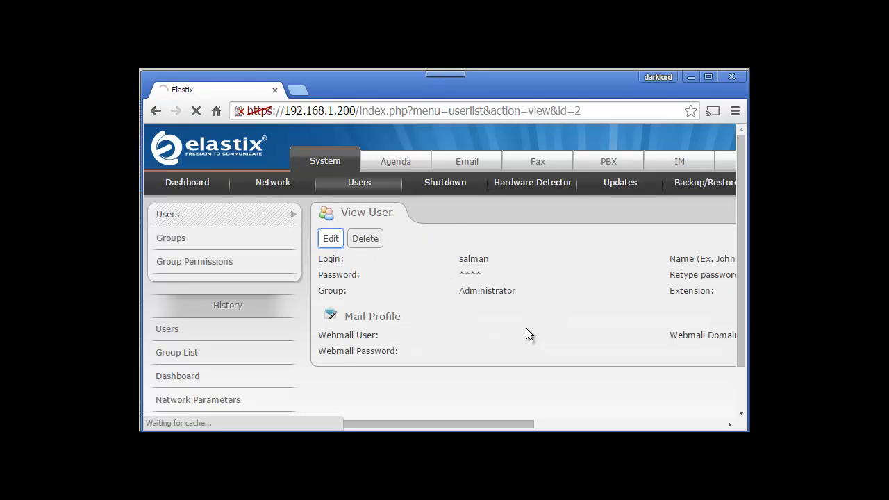
pyautogui.click(533, 311)
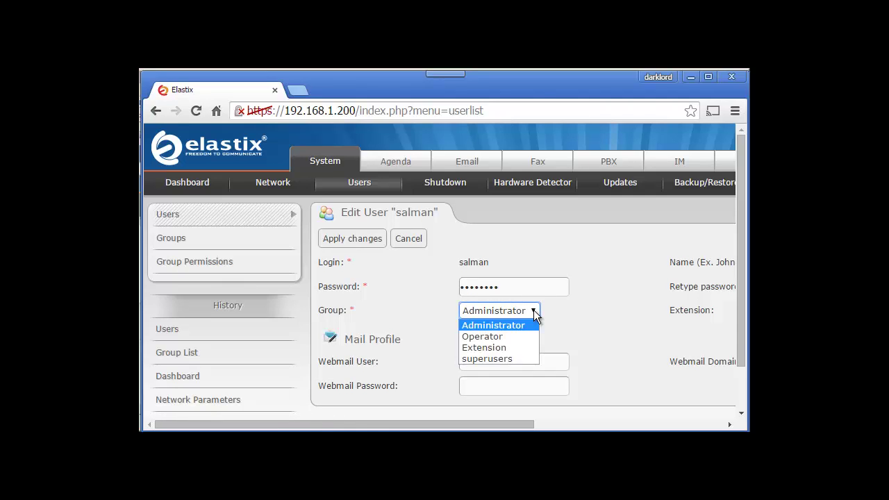
pyautogui.click(580, 328)
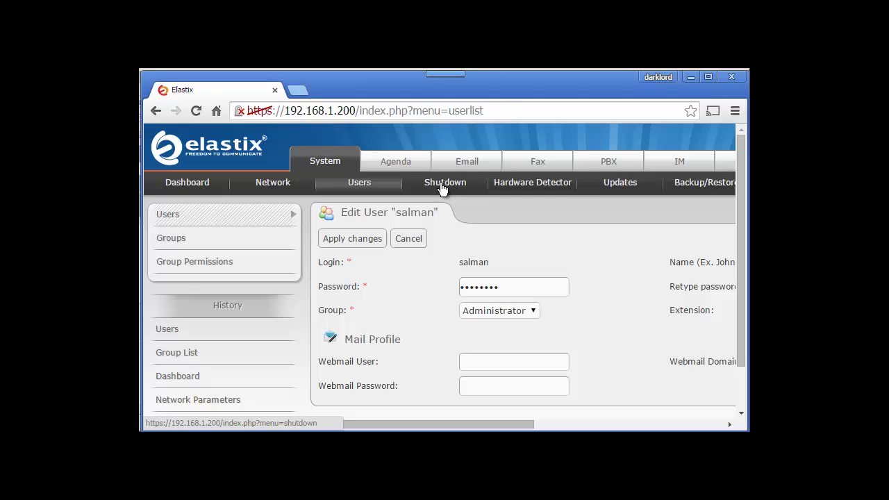
# Step: Run Detect New Hardware on the Hardware Detector page, which reports no cards detected
pyautogui.click(508, 183)
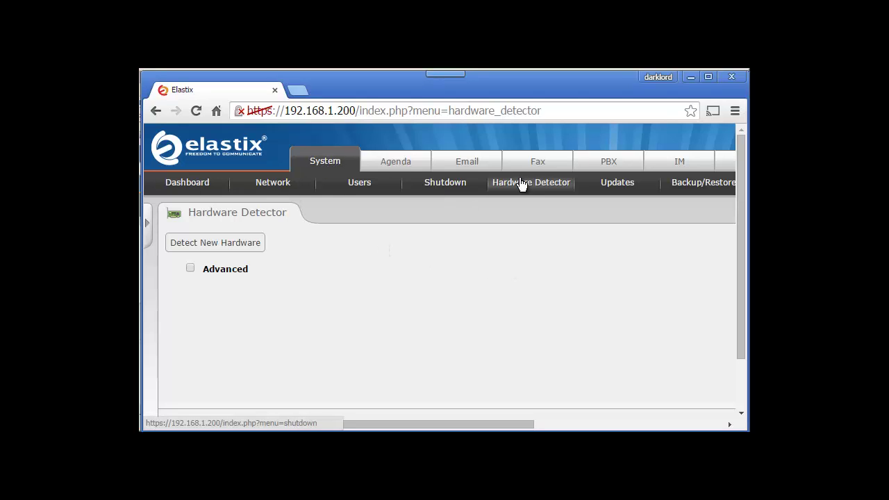
pyautogui.click(217, 242)
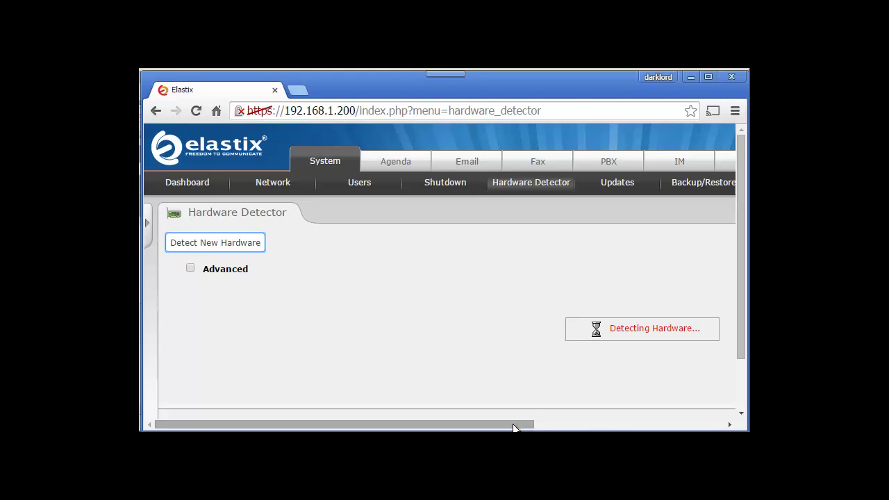
pyautogui.moveTo(514, 428); pyautogui.dragTo(707, 427)
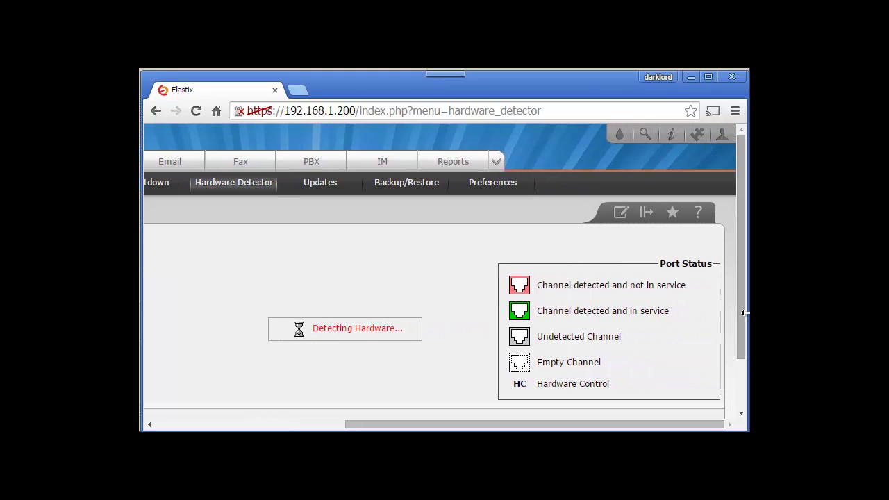
pyautogui.moveTo(742, 305); pyautogui.dragTo(718, 278)
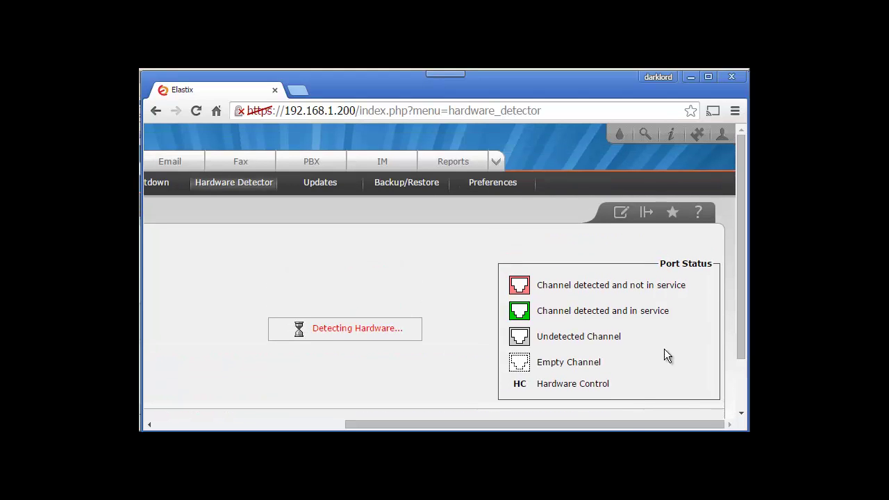
pyautogui.moveTo(620, 422); pyautogui.dragTo(479, 420)
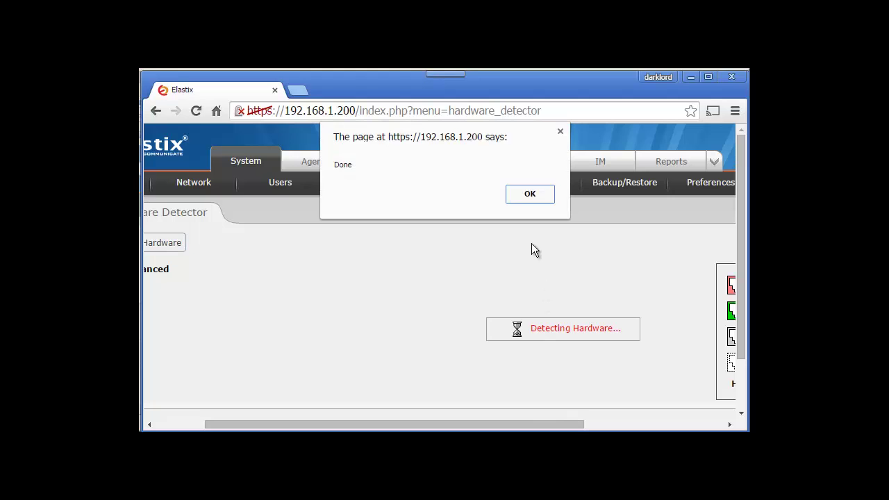
pyautogui.click(528, 194)
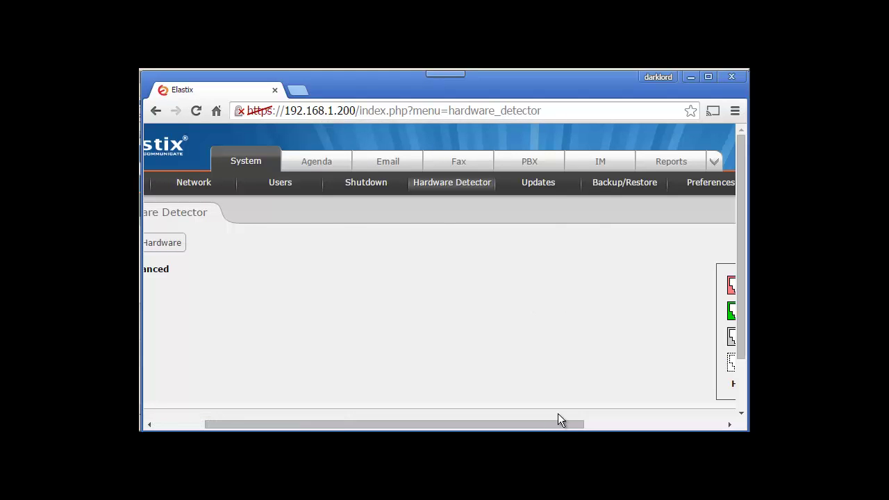
pyautogui.moveTo(479, 424); pyautogui.dragTo(388, 424)
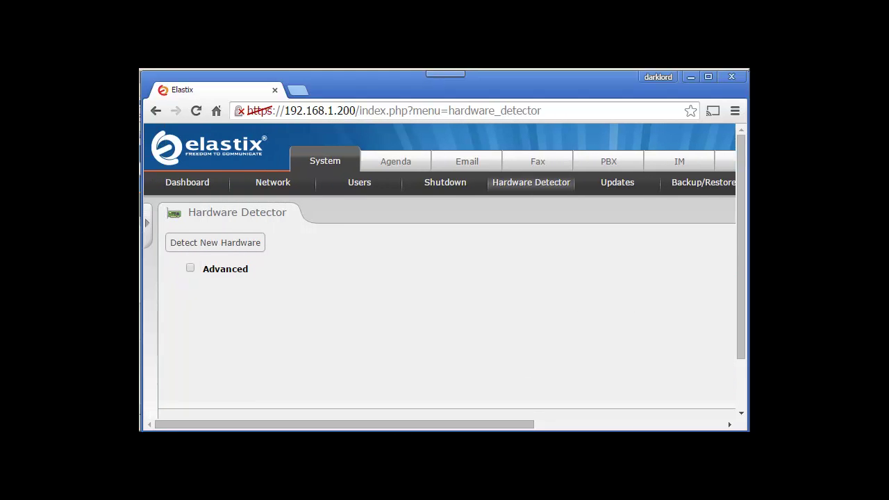
pyautogui.moveTo(742, 253); pyautogui.dragTo(742, 301)
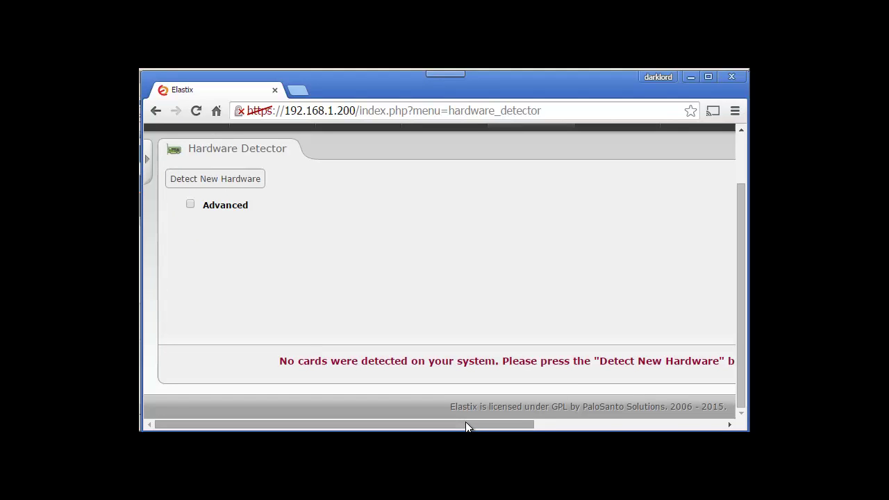
pyautogui.moveTo(466, 423); pyautogui.dragTo(371, 379)
# Step: Show and then hide the Advanced detection options
pyautogui.click(186, 212)
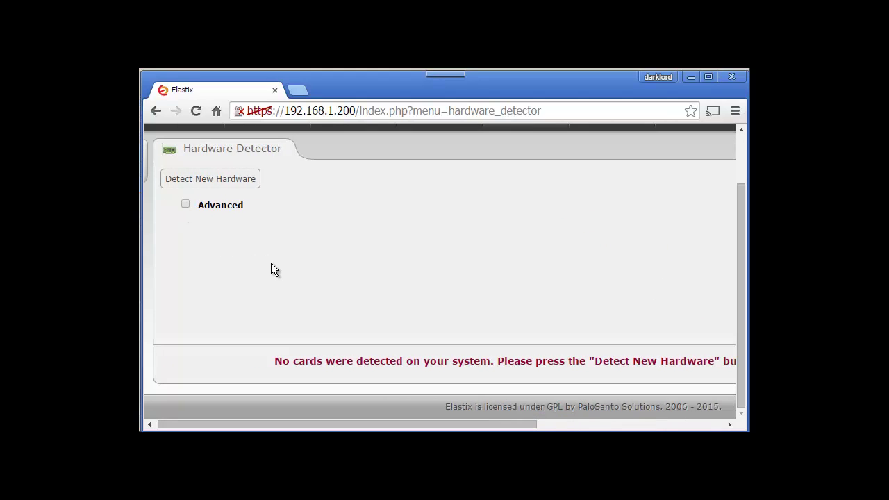
pyautogui.click(185, 205)
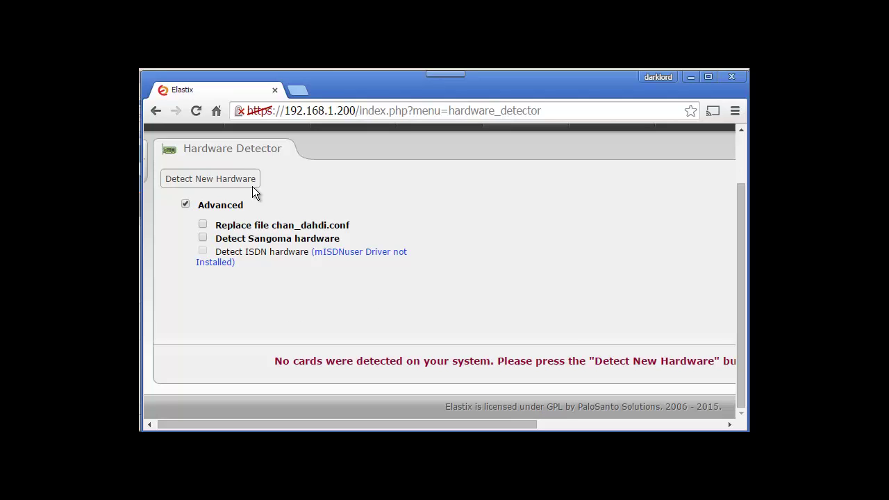
pyautogui.click(186, 205)
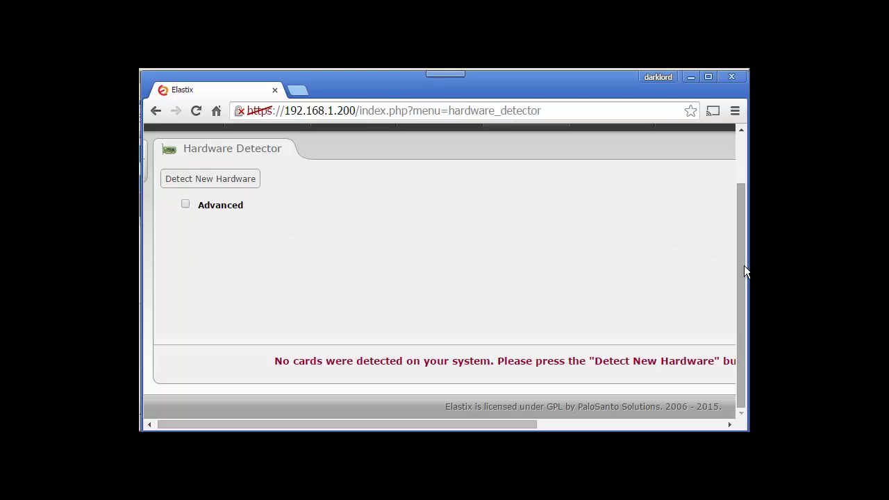
pyautogui.moveTo(744, 271); pyautogui.dragTo(723, 165)
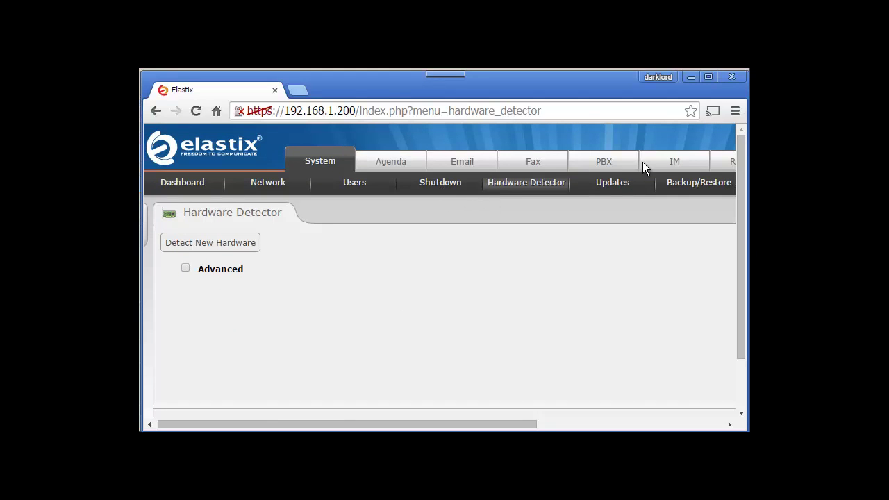
# Step: Open Updates and browse the CentOS-5 and Elastix repositories and their active states
pyautogui.click(619, 184)
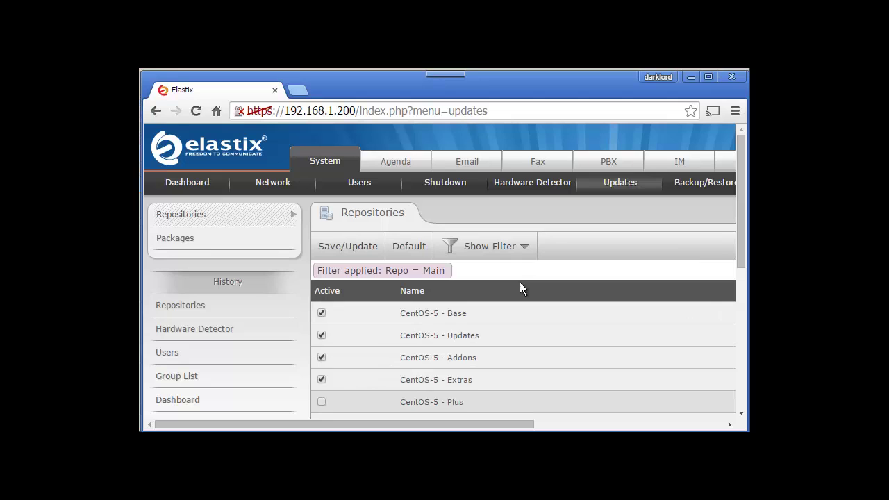
pyautogui.moveTo(738, 237); pyautogui.dragTo(745, 389)
pyautogui.scroll(10, 719, 198)
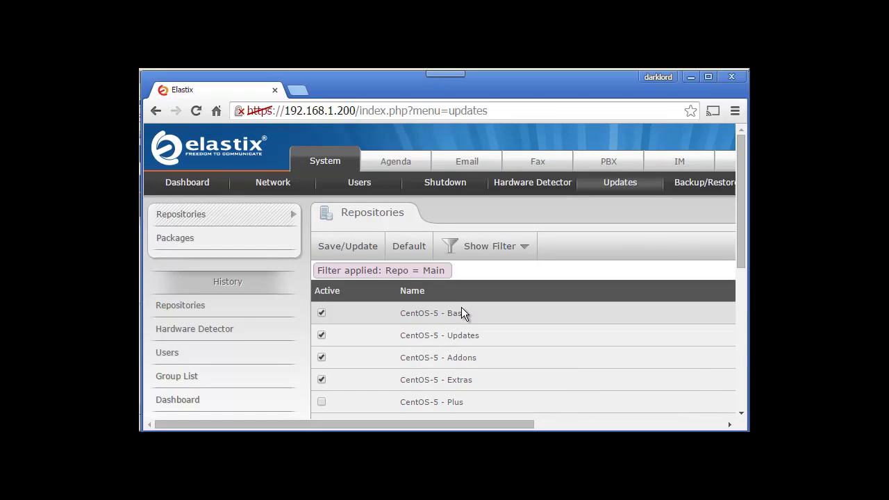
# Step: Start a new backup with Asterisk's Select all and then every backup option checked
pyautogui.click(707, 184)
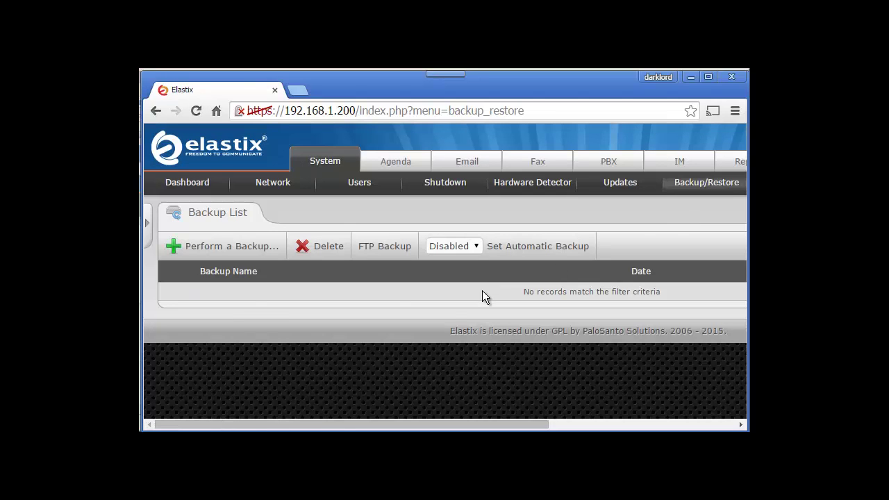
pyautogui.click(212, 253)
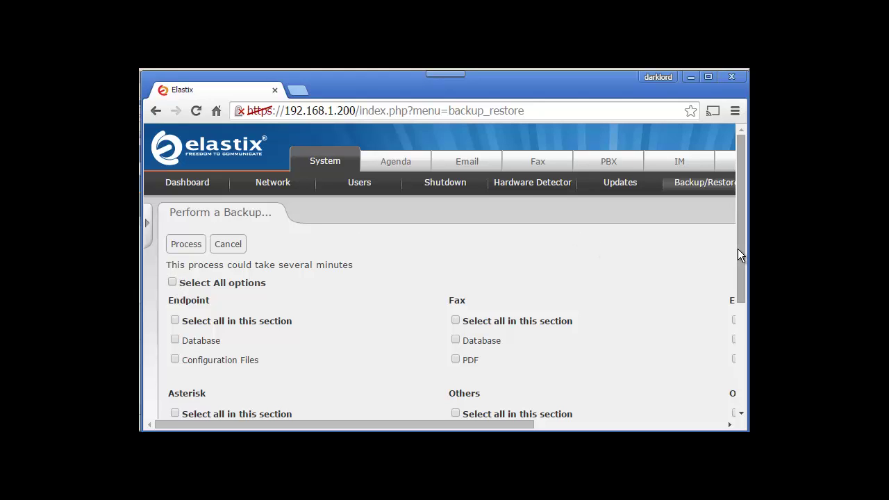
pyautogui.moveTo(738, 251); pyautogui.dragTo(740, 321)
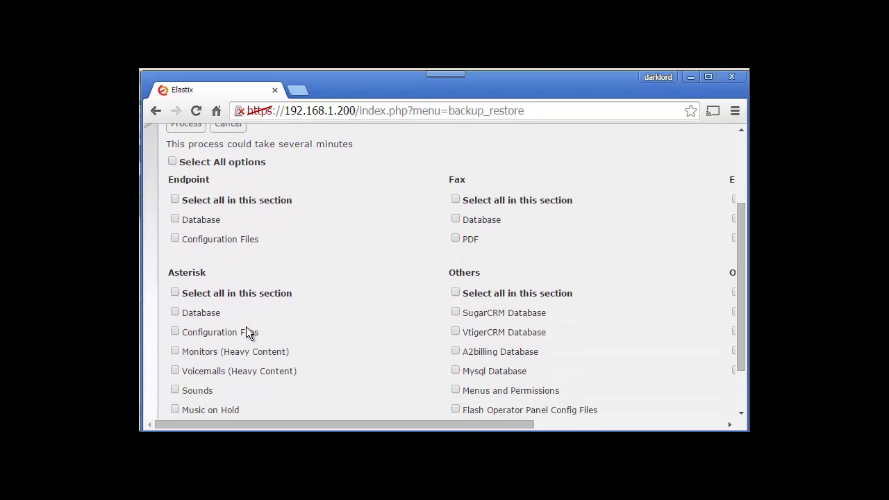
pyautogui.click(175, 294)
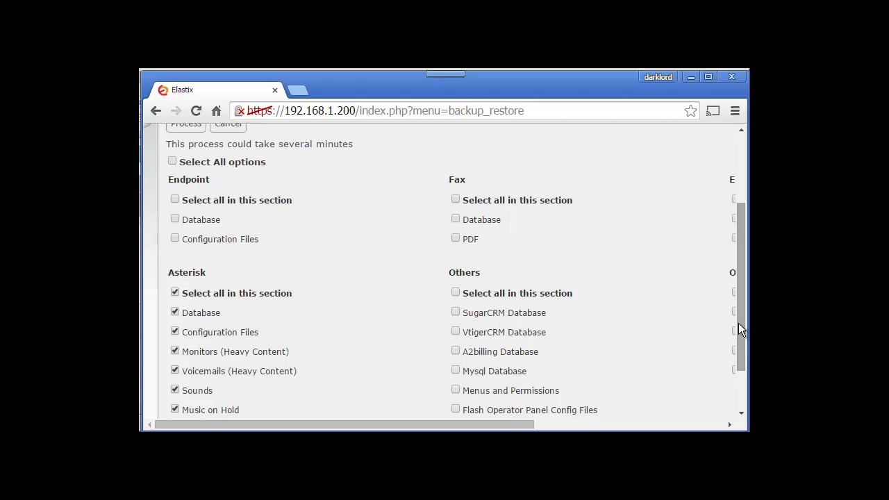
pyautogui.moveTo(738, 323); pyautogui.dragTo(721, 278)
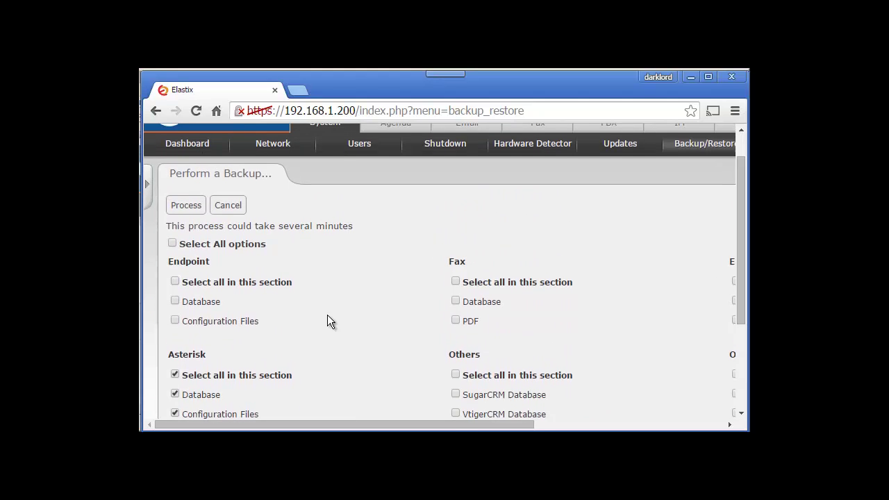
pyautogui.click(172, 244)
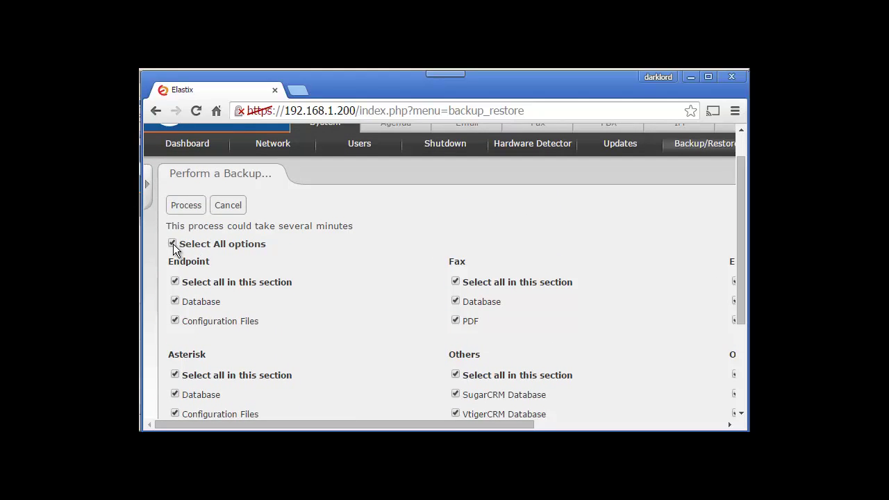
# Step: Process the backup and inspect the error about not generating the backup file
pyautogui.click(182, 206)
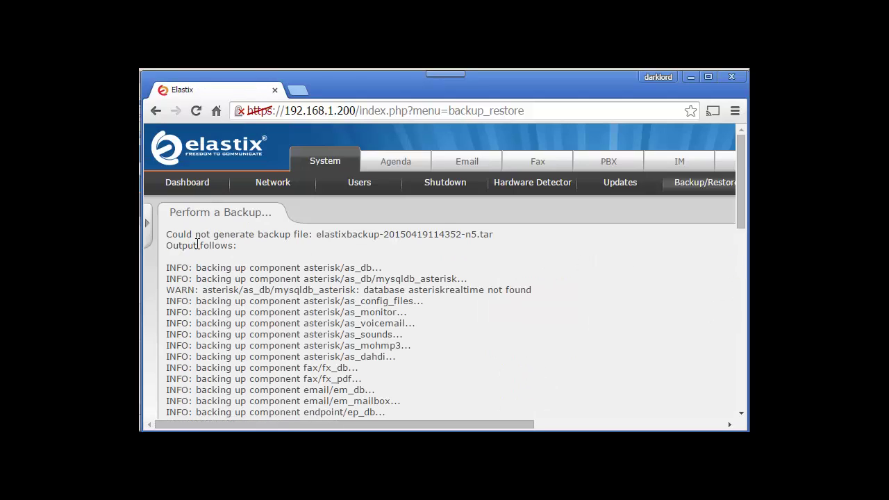
pyautogui.moveTo(186, 235); pyautogui.dragTo(221, 246)
pyautogui.click(416, 297)
pyautogui.moveTo(739, 211); pyautogui.dragTo(725, 325)
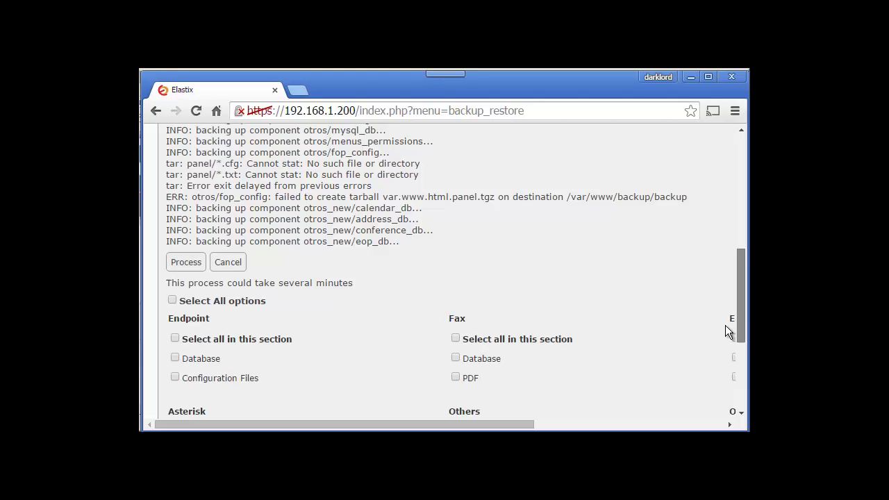
pyautogui.scroll(5, 722, 306)
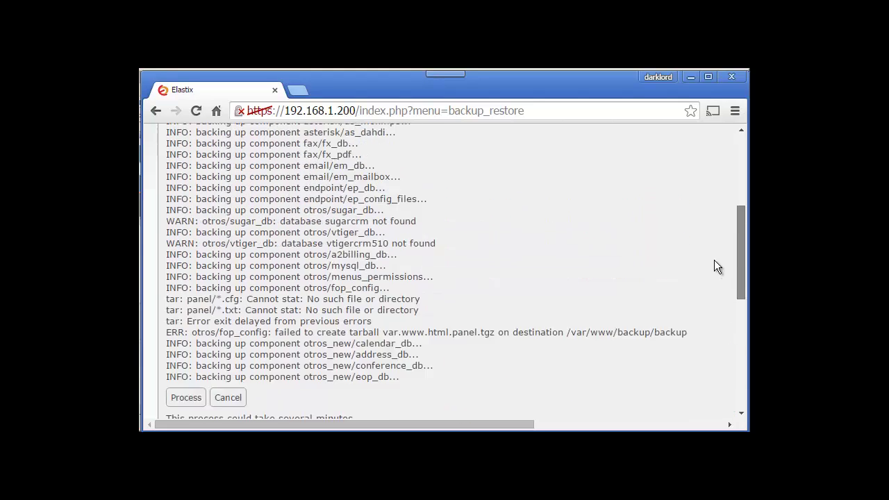
pyautogui.scroll(-10, 704, 209)
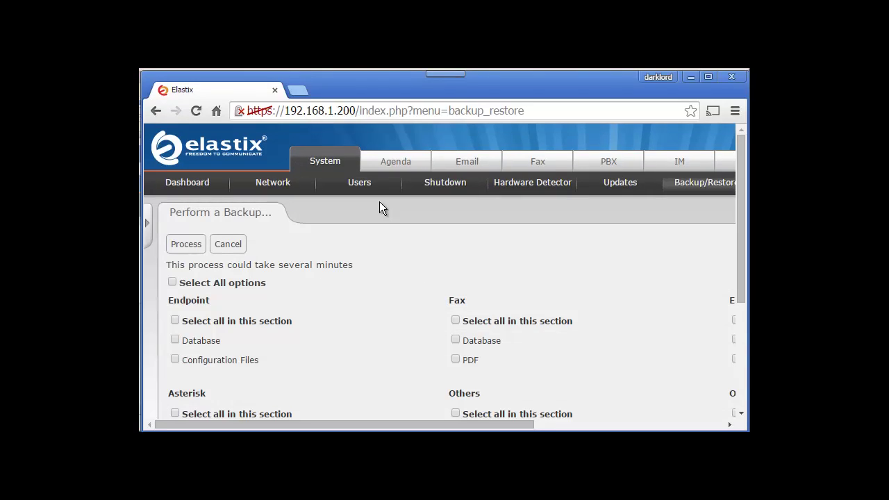
pyautogui.click(173, 282)
pyautogui.click(184, 246)
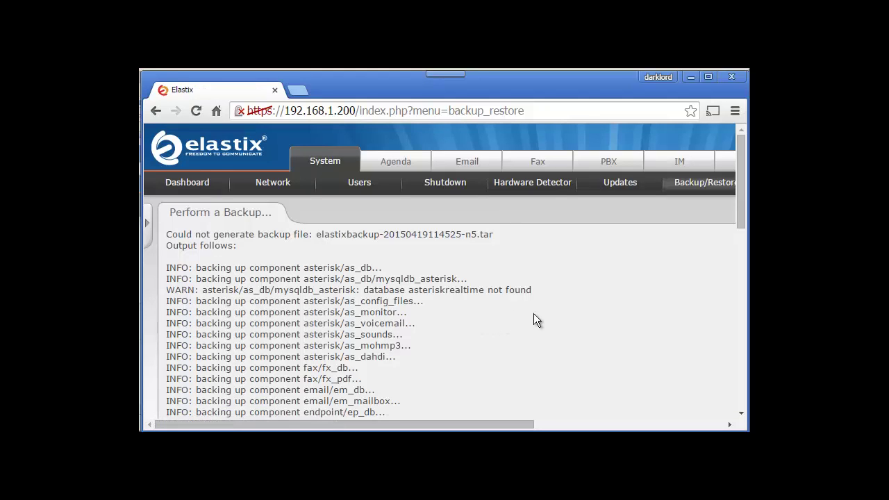
pyautogui.moveTo(737, 198); pyautogui.dragTo(741, 376)
pyautogui.scroll(15, 418, 211)
pyautogui.click(684, 186)
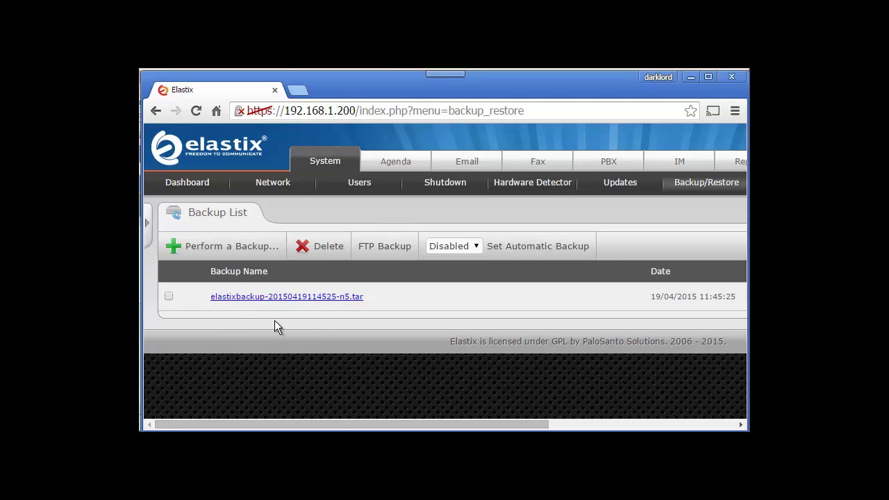
pyautogui.moveTo(336, 425)
pyautogui.mouseDown()
pyautogui.moveTo(470, 425)
pyautogui.moveTo(332, 423)
pyautogui.mouseUp()
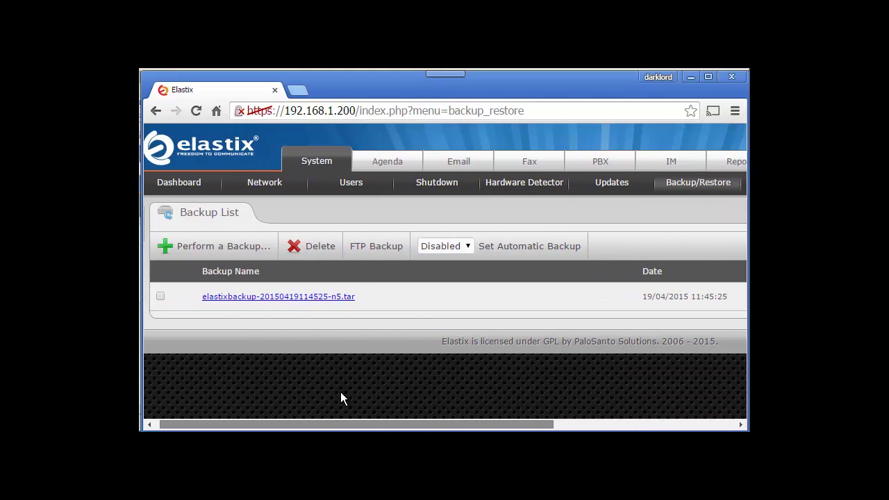
pyautogui.click(161, 296)
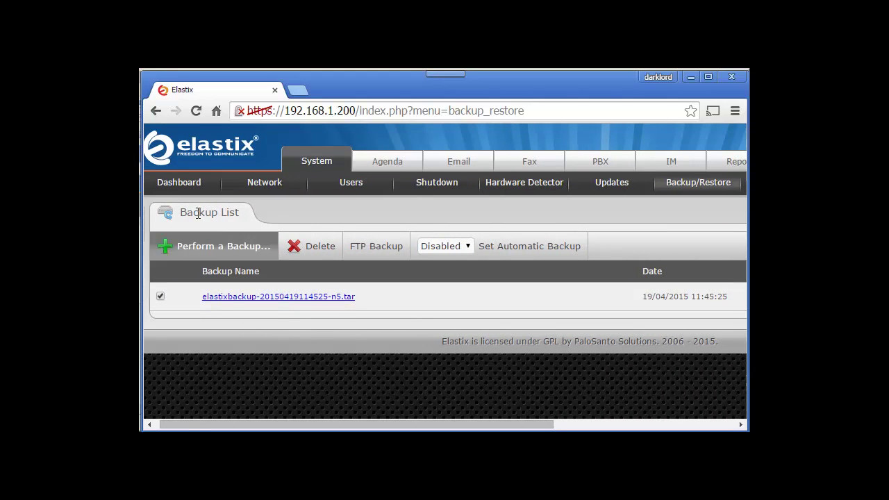
pyautogui.click(682, 189)
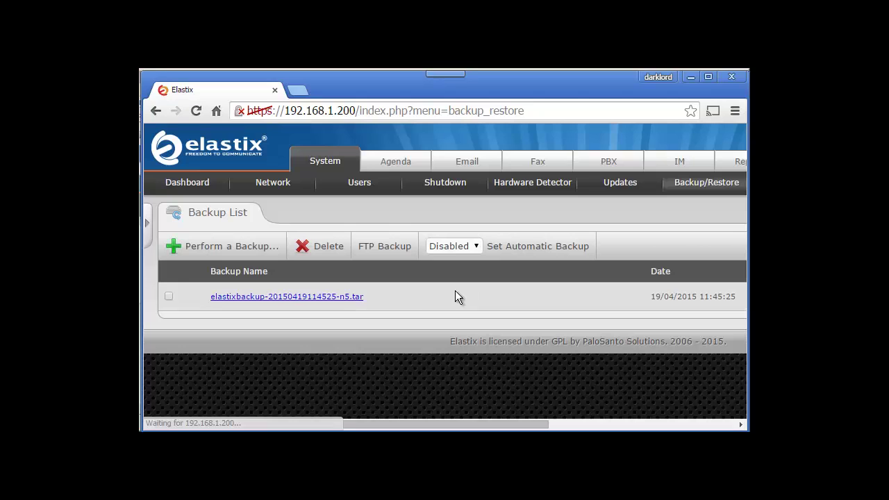
pyautogui.click(167, 298)
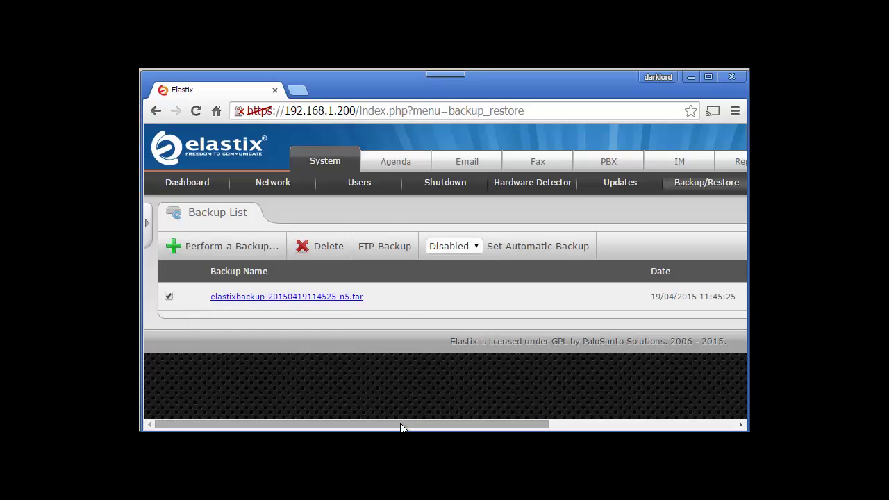
pyautogui.moveTo(401, 424); pyautogui.dragTo(640, 403)
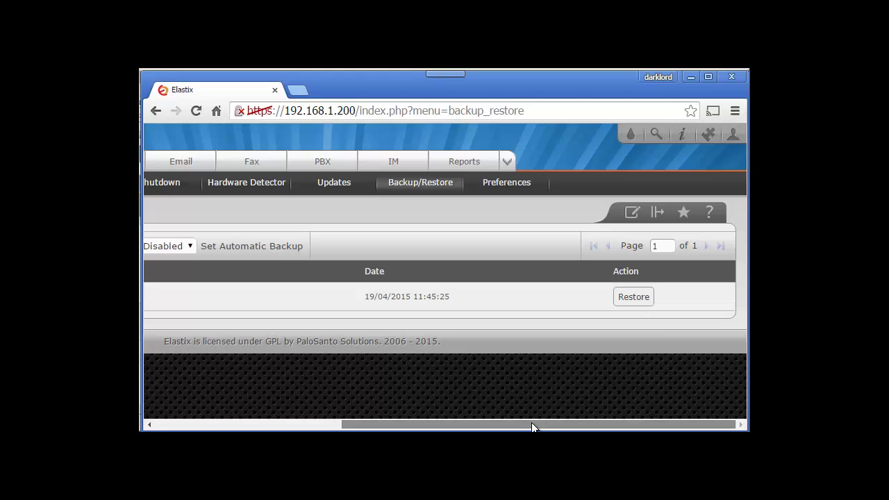
pyautogui.moveTo(531, 422); pyautogui.dragTo(324, 386)
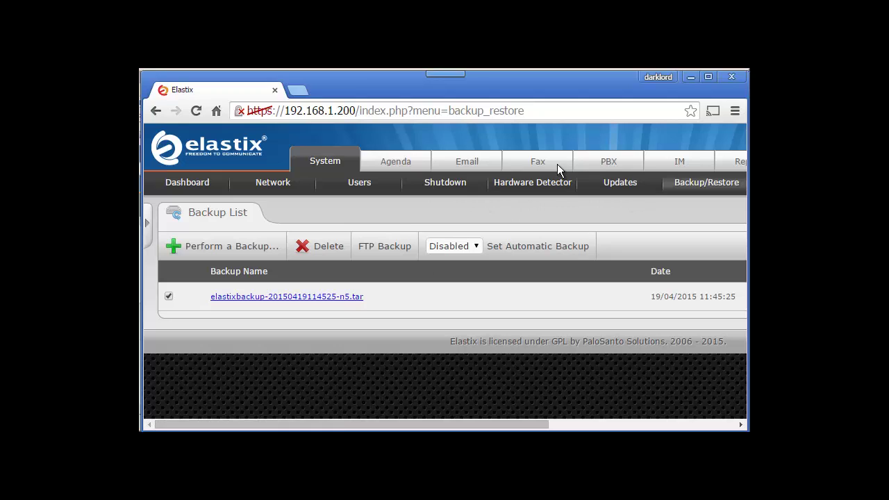
# Step: In PBX configuration, choose Generic SIP Device as the new extension's device type
pyautogui.click(609, 165)
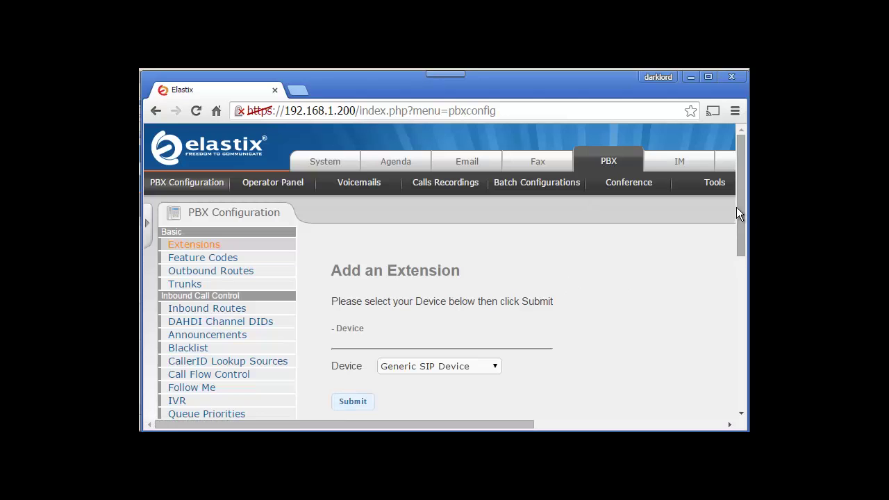
pyautogui.moveTo(737, 211)
pyautogui.mouseDown()
pyautogui.moveTo(736, 355)
pyautogui.moveTo(725, 201)
pyautogui.mouseUp()
pyautogui.moveTo(738, 220); pyautogui.dragTo(739, 236)
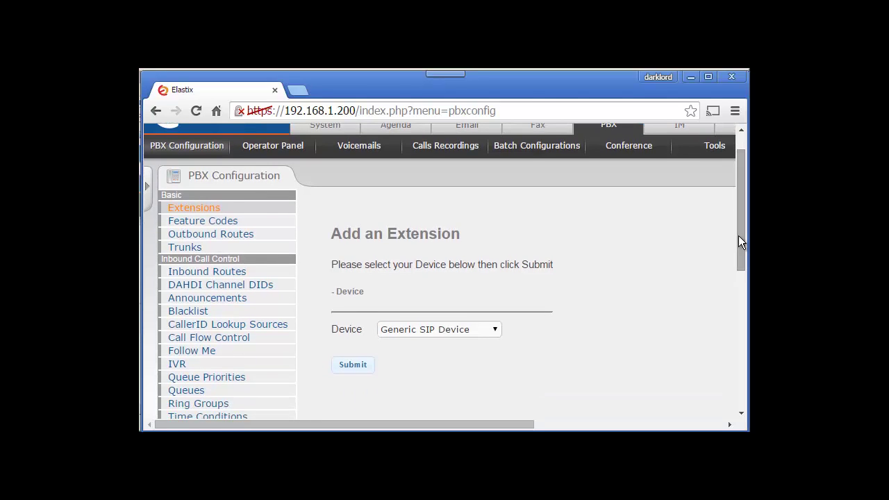
pyautogui.moveTo(739, 235); pyautogui.dragTo(739, 274)
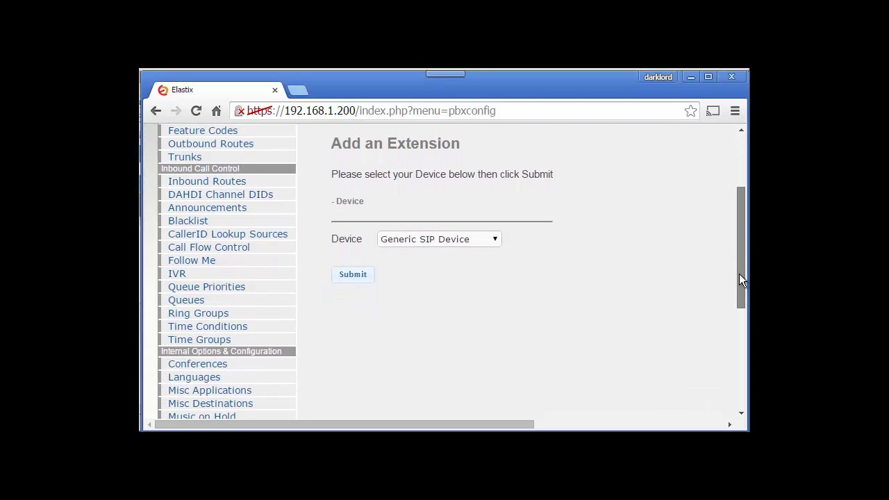
pyautogui.click(495, 239)
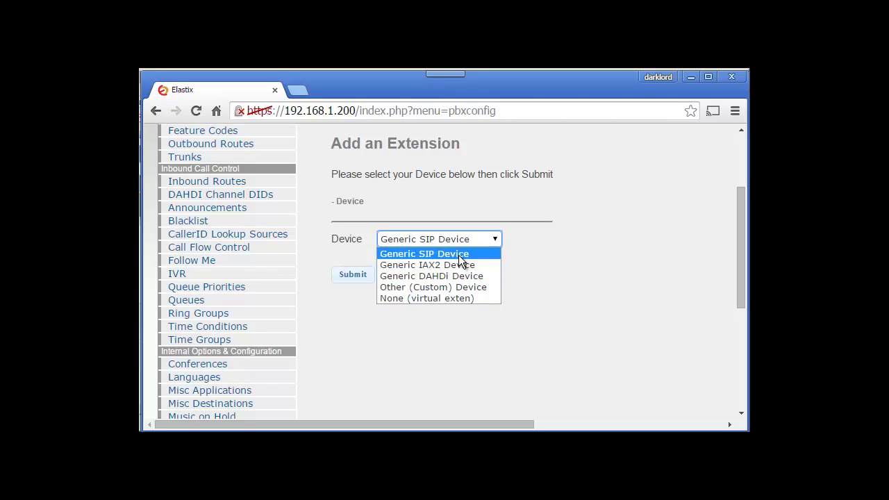
pyautogui.click(458, 255)
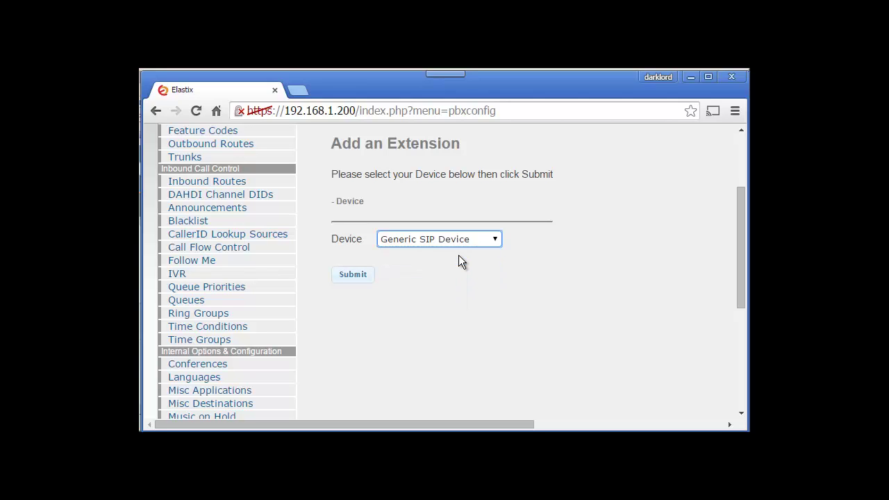
# Step: Continue to the SIP extension form and enter 100 as the User Extension
pyautogui.click(352, 274)
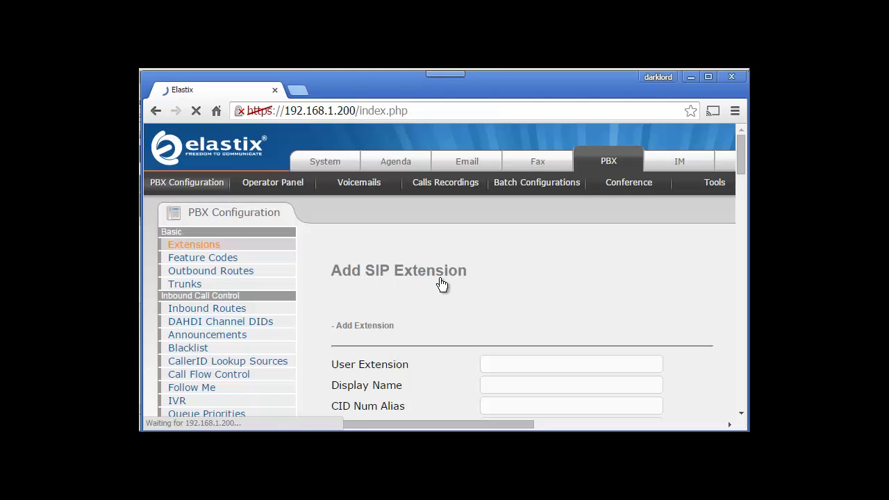
pyautogui.scroll(-2, 741, 139)
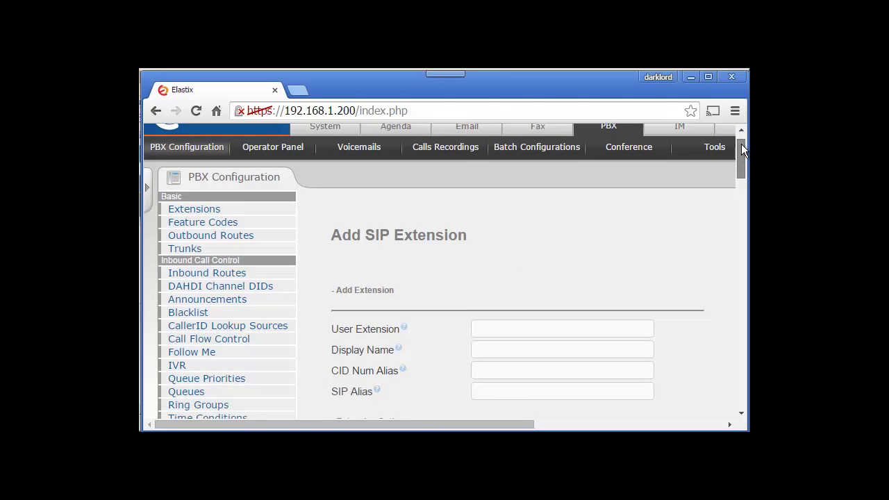
pyautogui.click(523, 221)
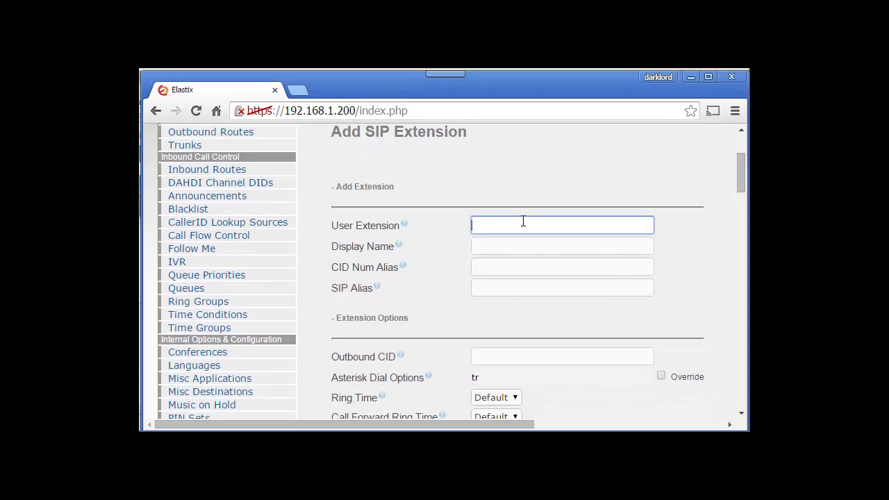
pyautogui.write('100')
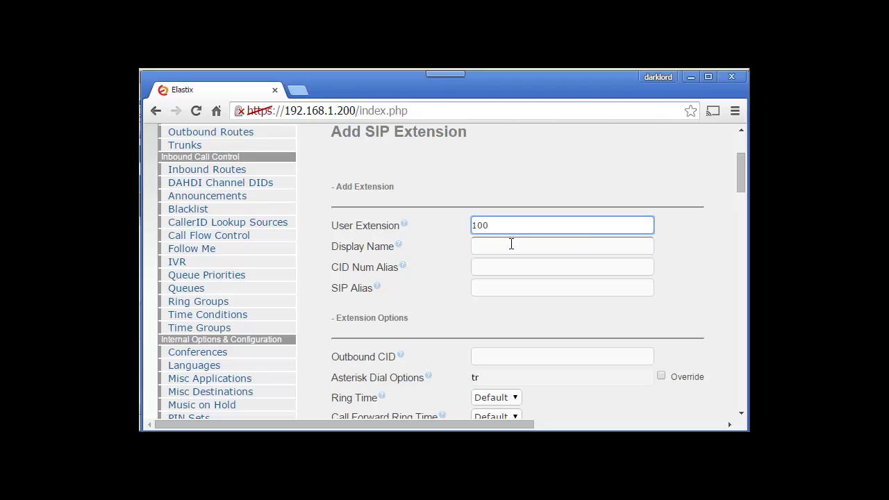
# Step: Enter the user's first name as Display Name and 100 as CID Num Alias
pyautogui.click(511, 243)
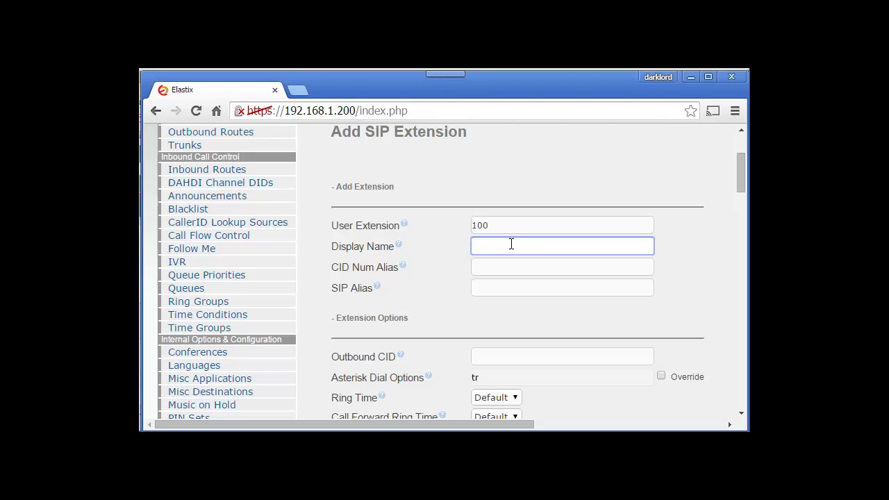
pyautogui.write('a')
pyautogui.press('BackSpace')
pyautogui.write('salman')
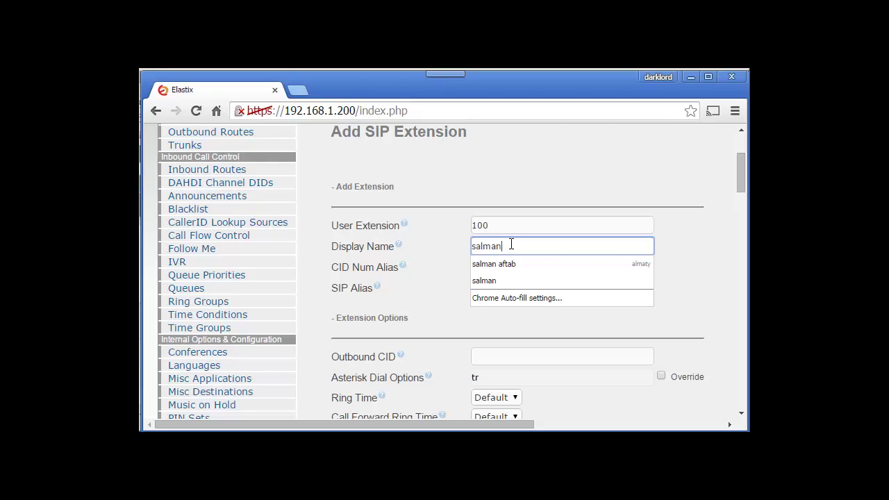
pyautogui.click(516, 268)
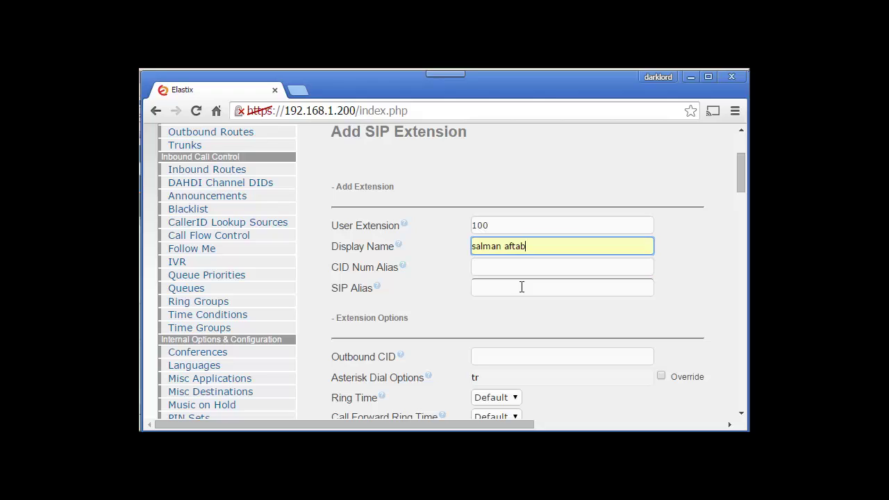
pyautogui.press('BackSpace')
pyautogui.press('BackSpace')
pyautogui.press('BackSpace')
pyautogui.press('BackSpace')
pyautogui.press('BackSpace')
pyautogui.press('BackSpace')
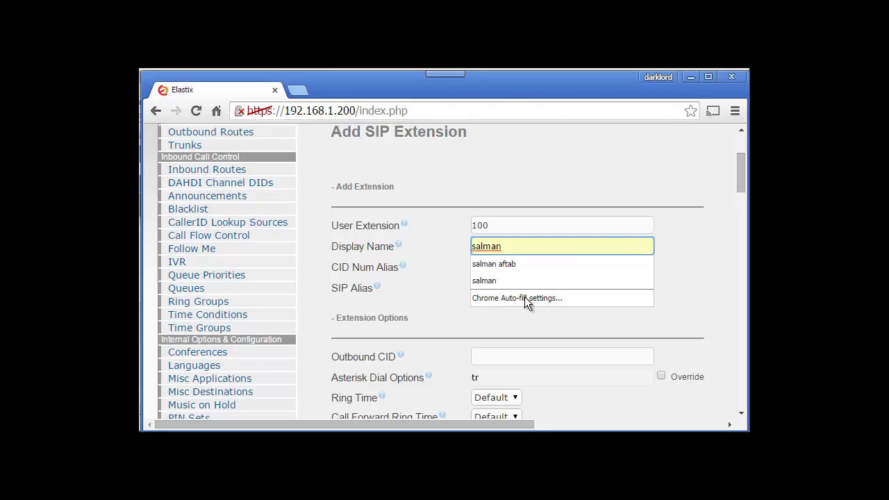
pyautogui.click(494, 296)
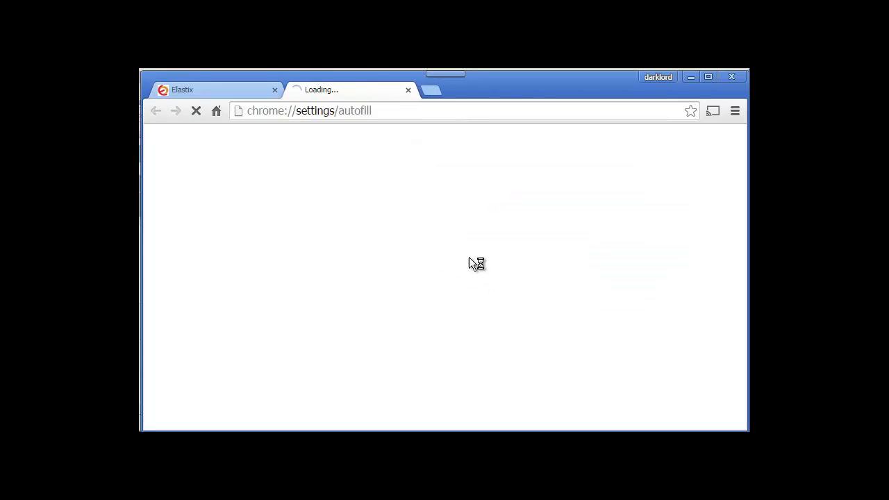
pyautogui.click(408, 90)
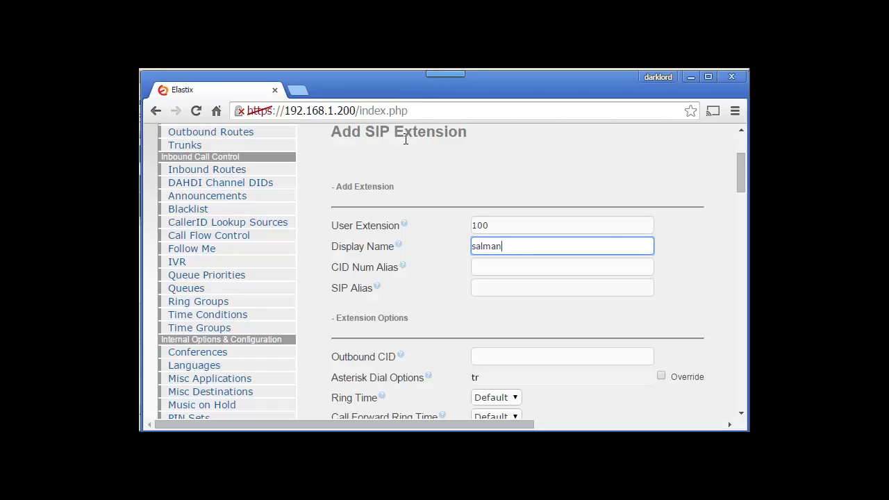
pyautogui.click(491, 269)
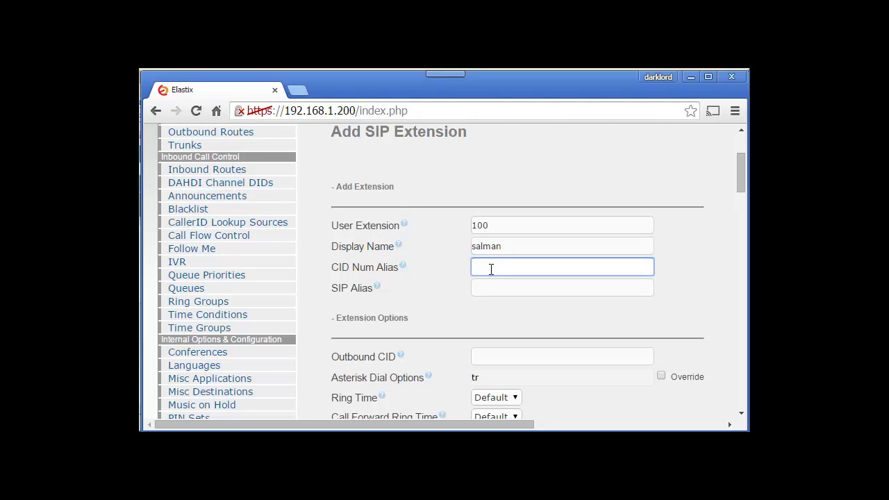
pyautogui.write('100')
pyautogui.moveTo(739, 173); pyautogui.dragTo(738, 197)
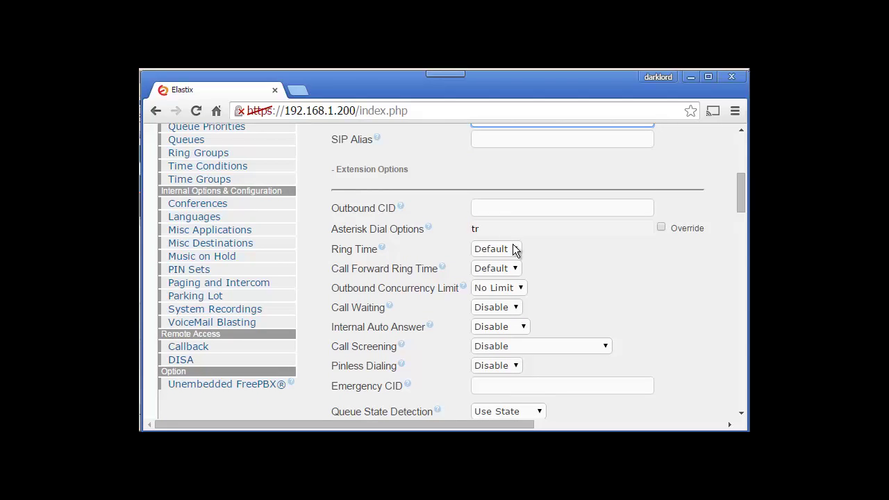
pyautogui.moveTo(740, 199); pyautogui.dragTo(741, 217)
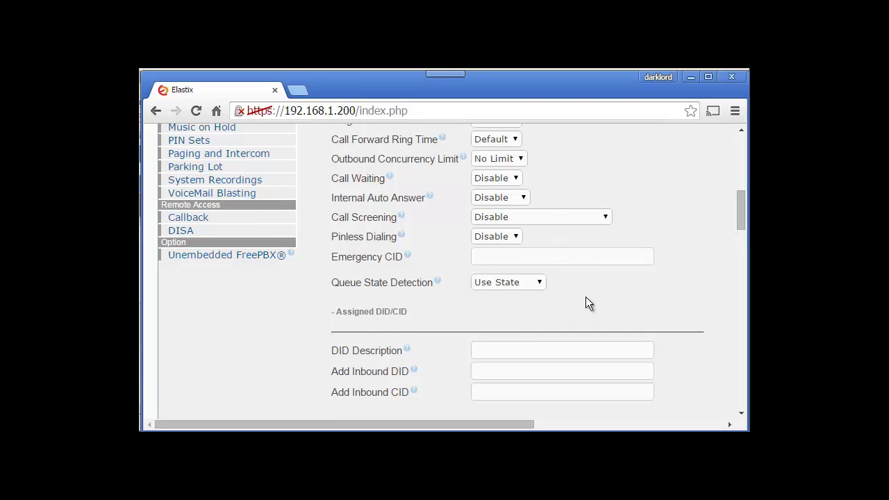
pyautogui.moveTo(738, 219); pyautogui.dragTo(744, 235)
# Step: Replace the generated SIP secret with a shorter custom password of your own
pyautogui.click(651, 230)
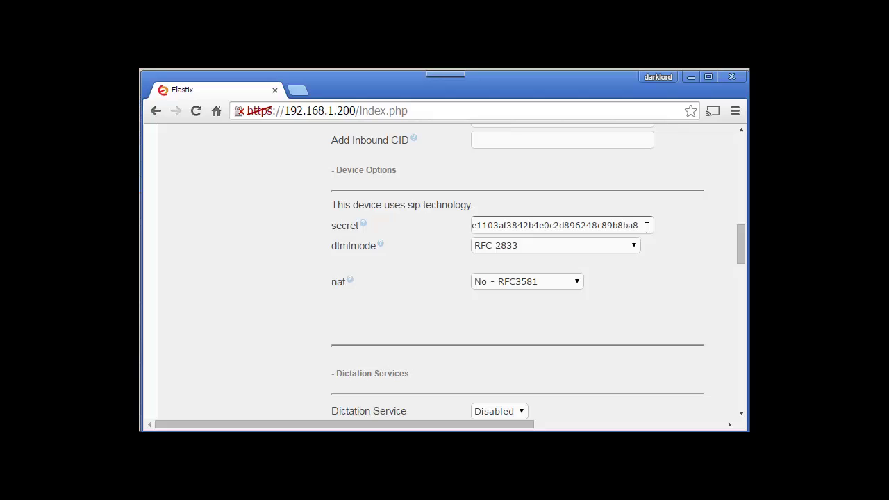
pyautogui.moveTo(651, 229); pyautogui.dragTo(389, 228)
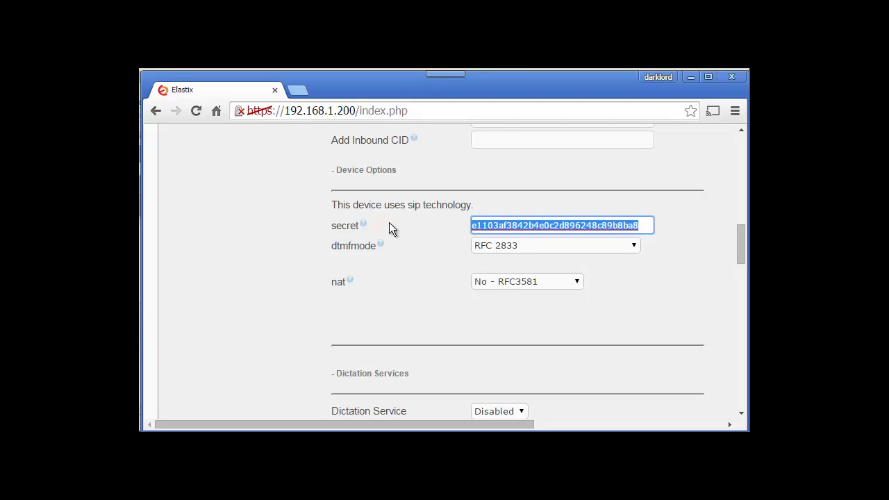
pyautogui.press('BackSpace')
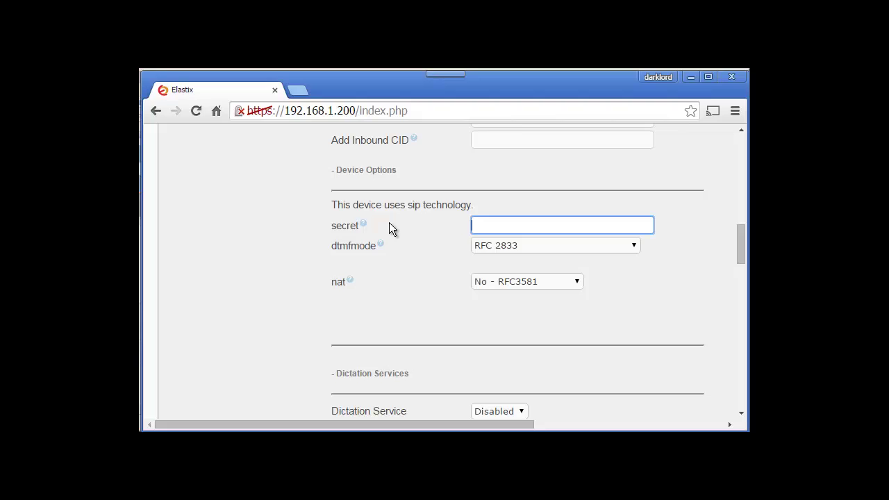
pyautogui.press('BackSpace')
pyautogui.press('BackSpace')
pyautogui.press('BackSpace')
pyautogui.press('BackSpace')
pyautogui.click(400, 278)
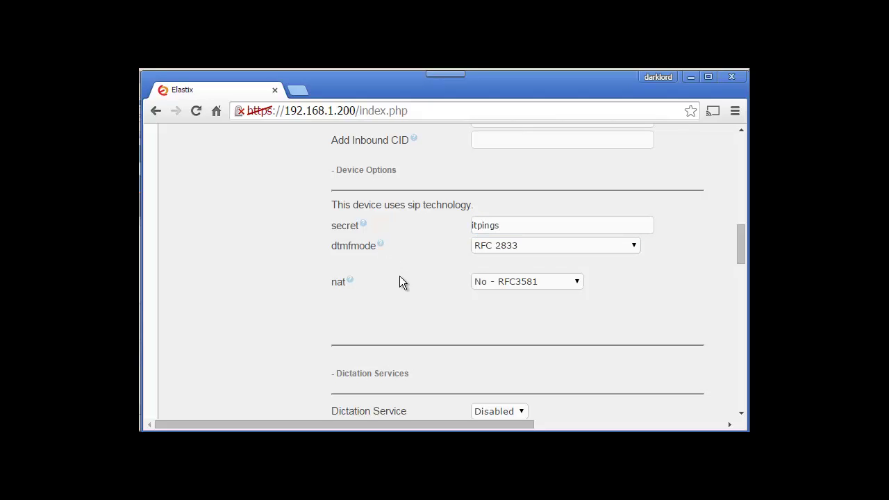
pyautogui.click(579, 281)
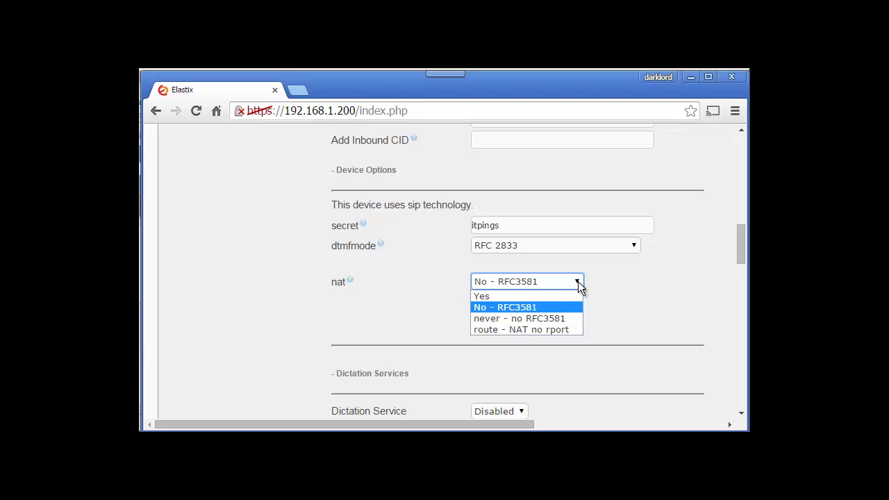
# Step: Set the extension's nat option to Yes
pyautogui.click(541, 299)
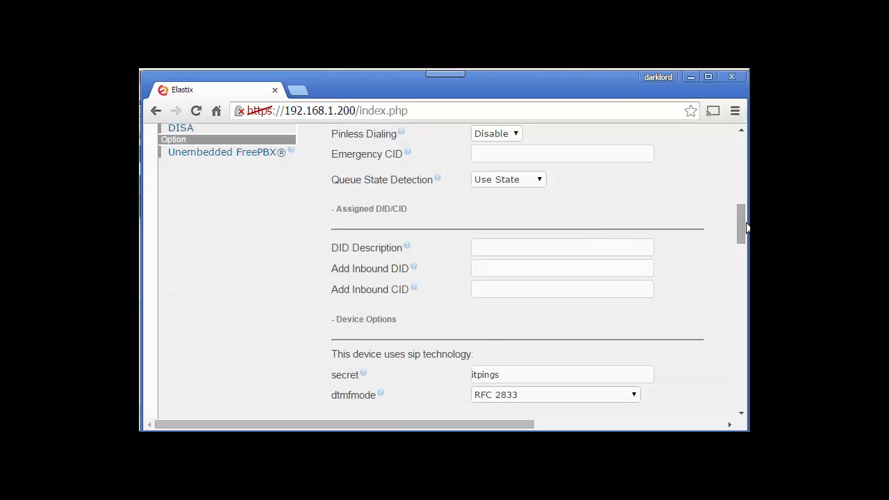
pyautogui.moveTo(742, 224); pyautogui.dragTo(739, 267)
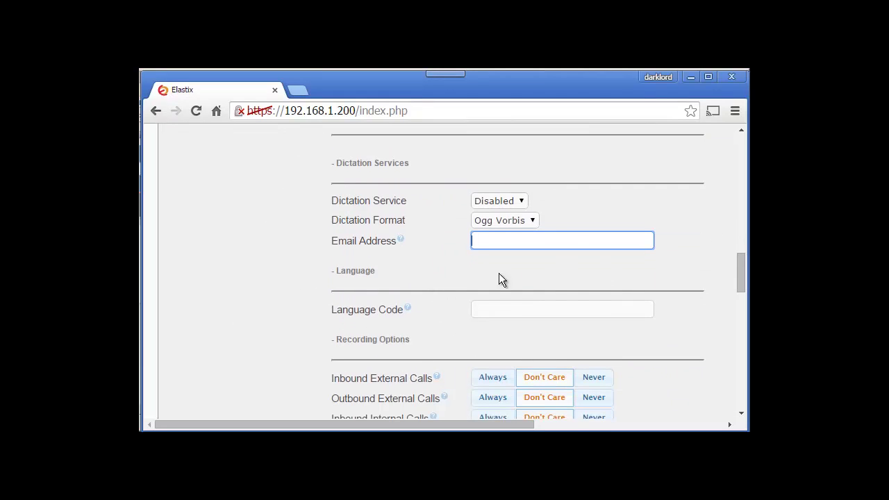
pyautogui.moveTo(741, 264); pyautogui.dragTo(738, 300)
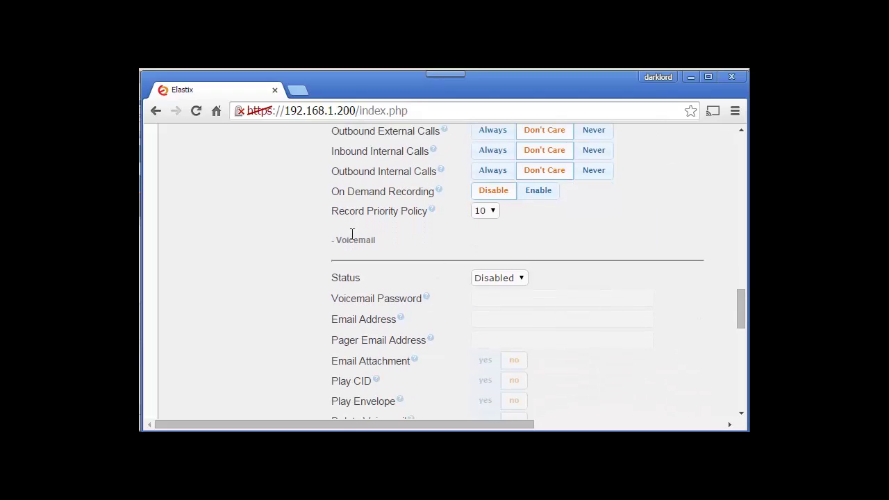
# Step: Set Voicemail Status to Enabled and enter a voicemail password
pyautogui.click(523, 276)
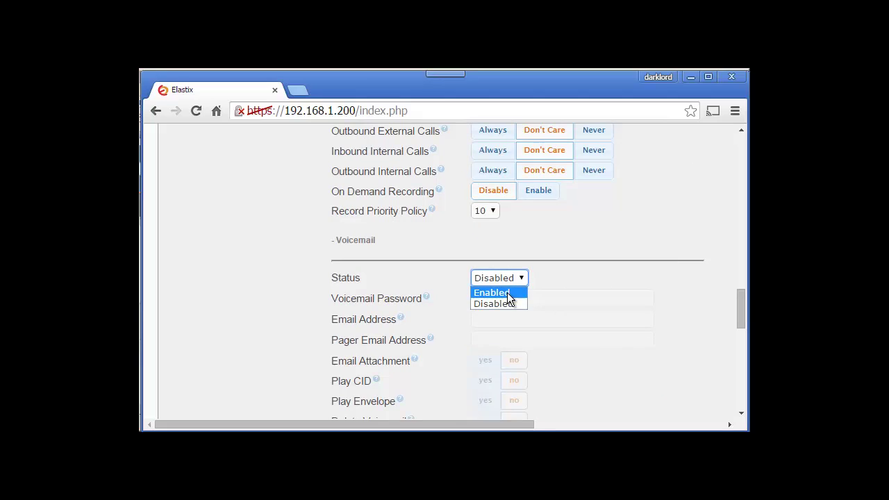
pyautogui.click(507, 292)
pyautogui.click(493, 296)
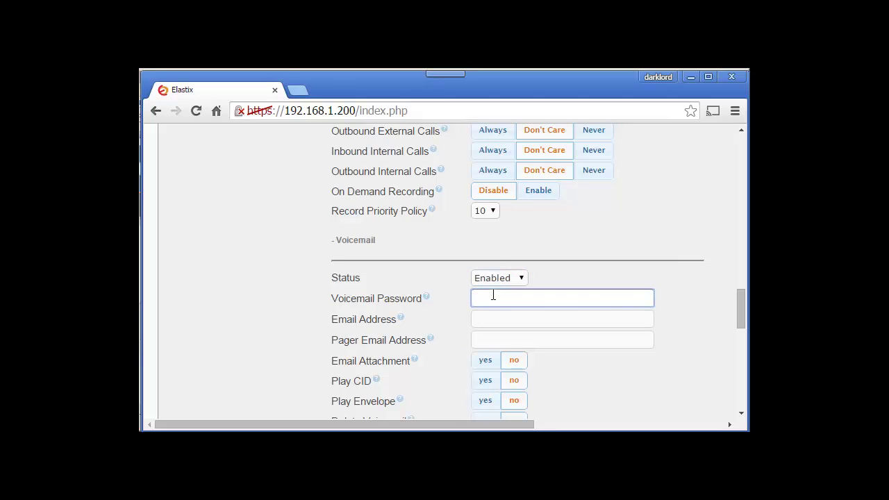
pyautogui.moveTo(739, 312); pyautogui.dragTo(722, 389)
# Step: After the two weak-secret warnings, append three digits to the SIP secret
pyautogui.click(345, 292)
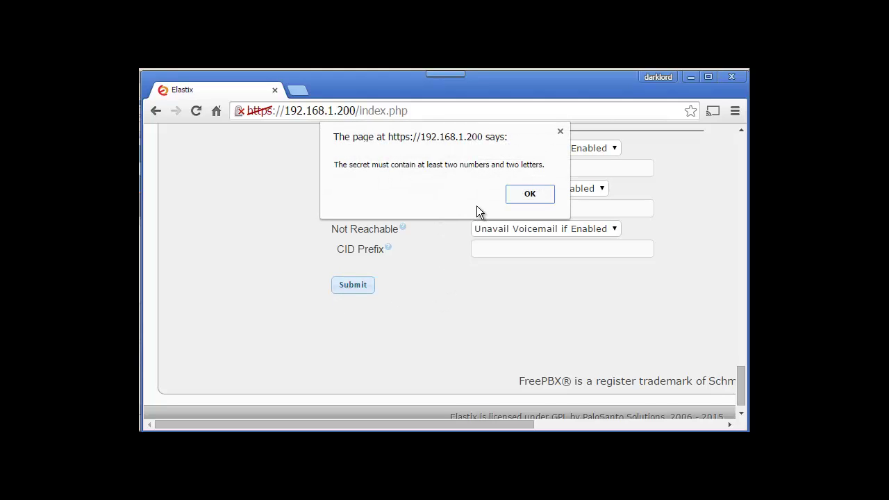
pyautogui.click(530, 194)
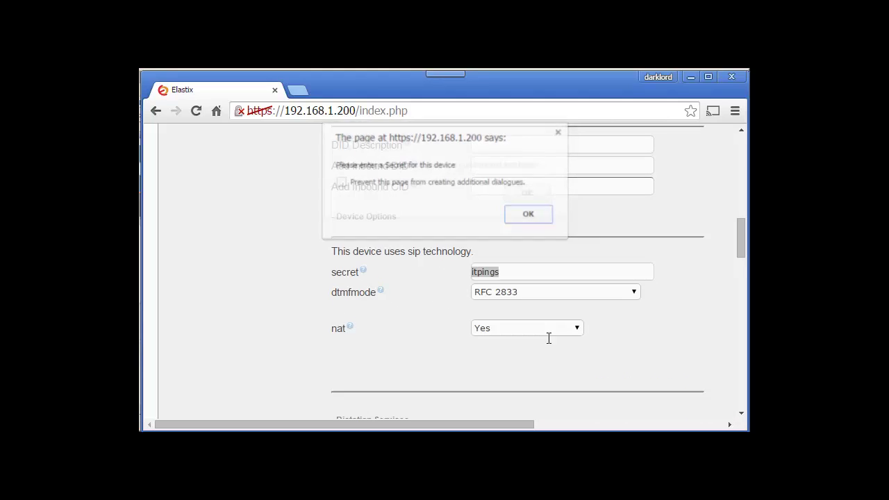
pyautogui.click(541, 217)
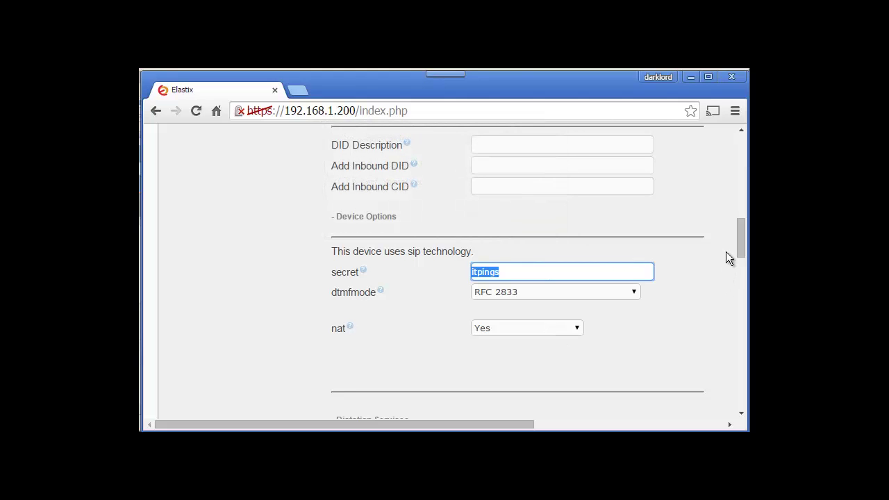
pyautogui.moveTo(740, 247)
pyautogui.mouseDown()
pyautogui.moveTo(739, 178)
pyautogui.moveTo(731, 248)
pyautogui.moveTo(732, 237)
pyautogui.mouseUp()
pyautogui.click(541, 296)
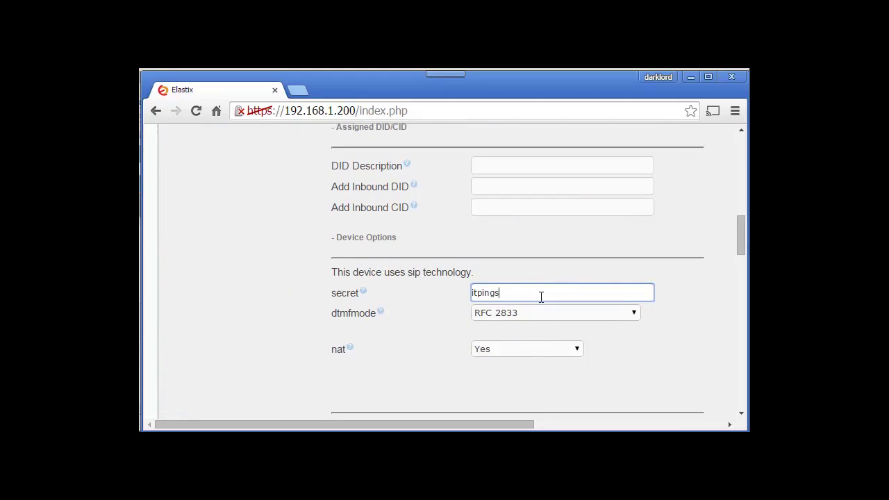
pyautogui.moveTo(742, 243); pyautogui.dragTo(742, 384)
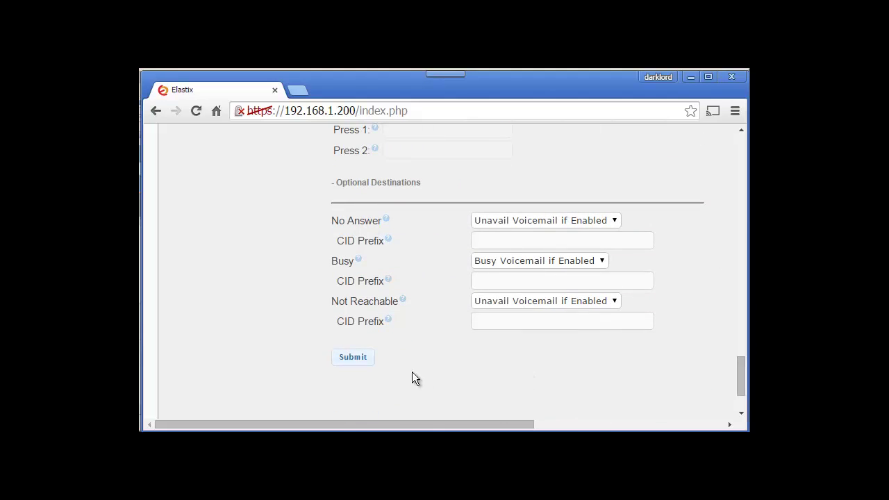
# Step: Save extension 100 and apply the pending PBX configuration changes
pyautogui.click(351, 359)
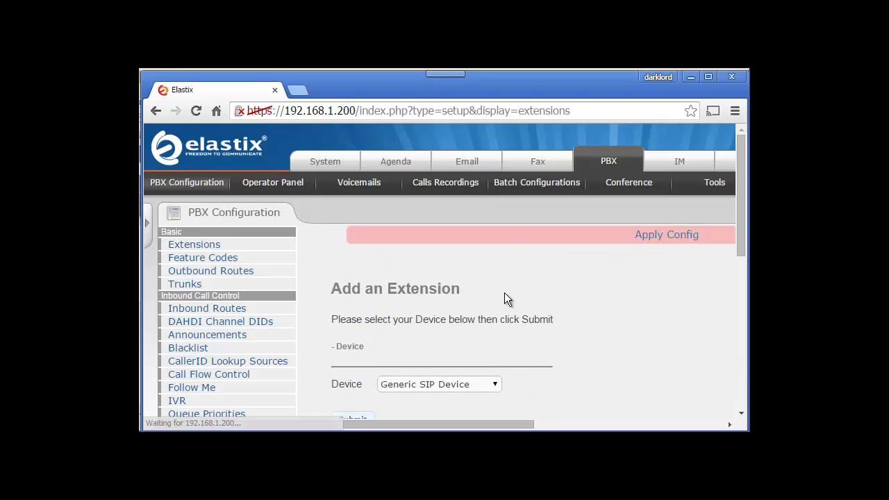
pyautogui.click(667, 235)
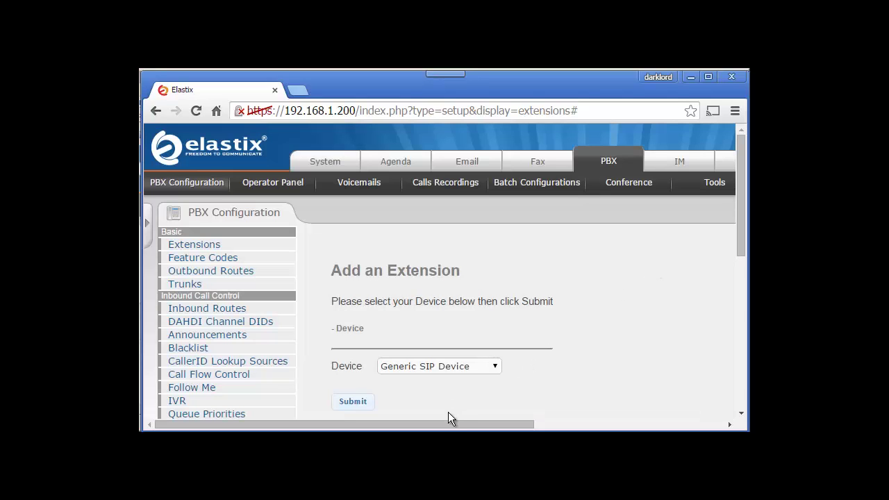
pyautogui.moveTo(448, 419); pyautogui.dragTo(645, 412)
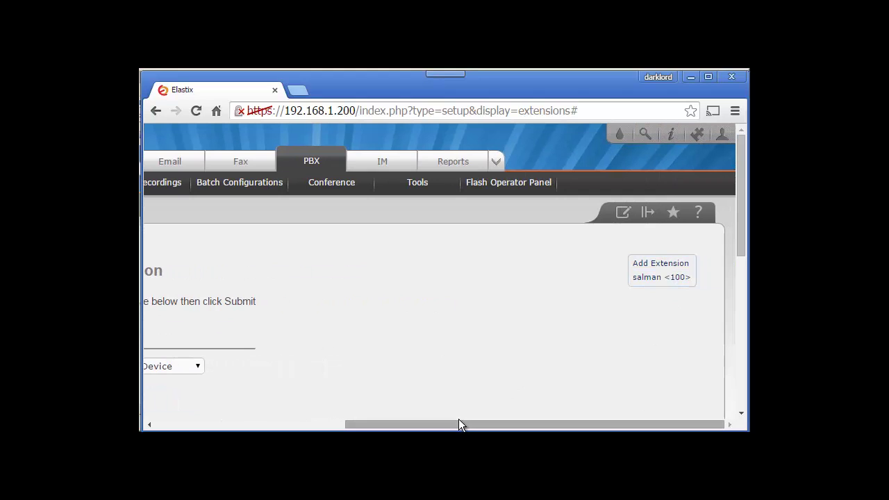
pyautogui.moveTo(462, 423); pyautogui.dragTo(236, 423)
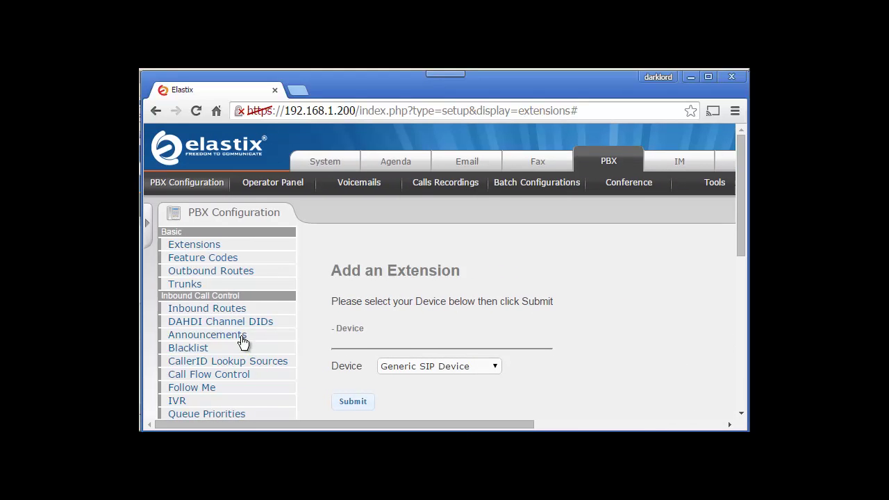
pyautogui.click(329, 163)
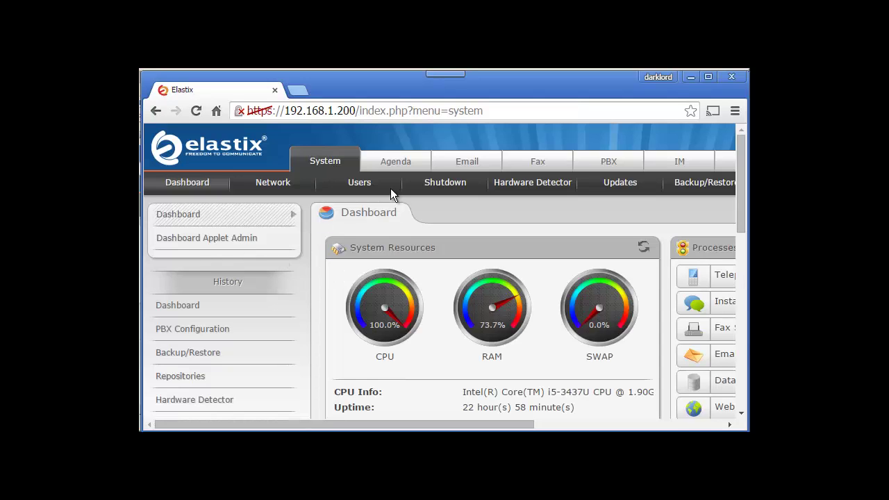
# Step: Edit the second user account and select extension 100 for it
pyautogui.click(362, 183)
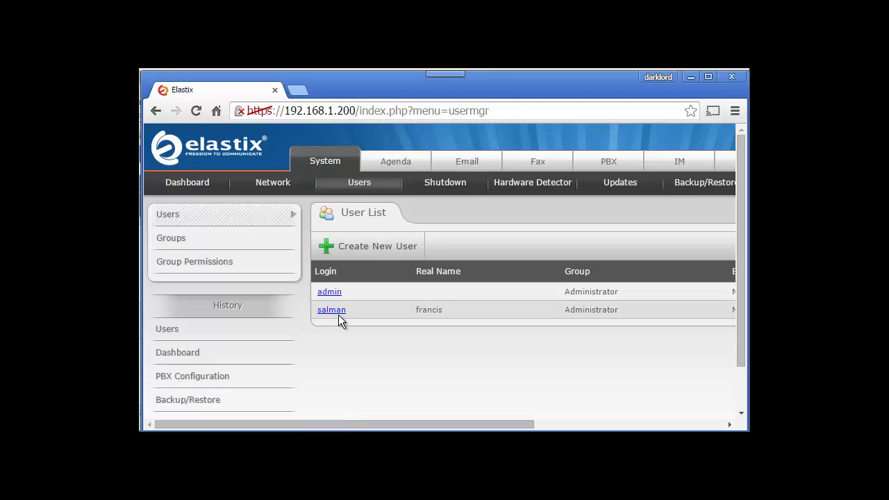
pyautogui.click(332, 309)
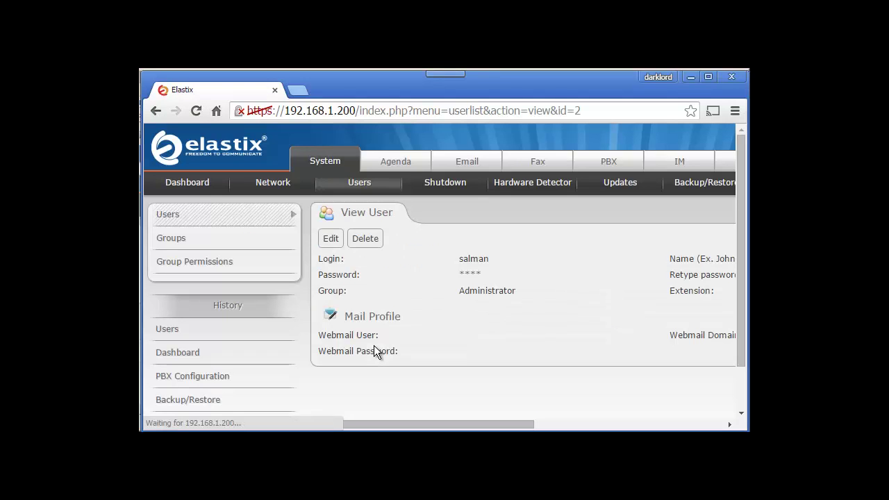
pyautogui.click(332, 240)
pyautogui.moveTo(462, 414); pyautogui.dragTo(623, 412)
pyautogui.click(660, 310)
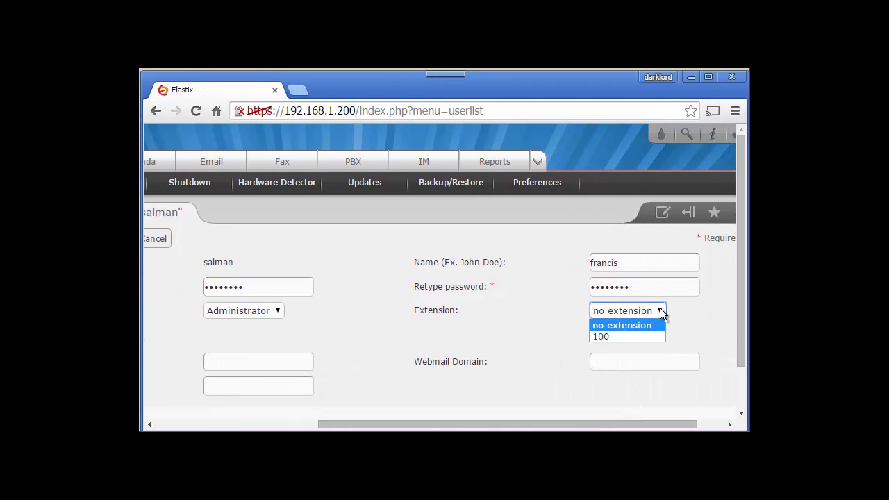
pyautogui.click(619, 335)
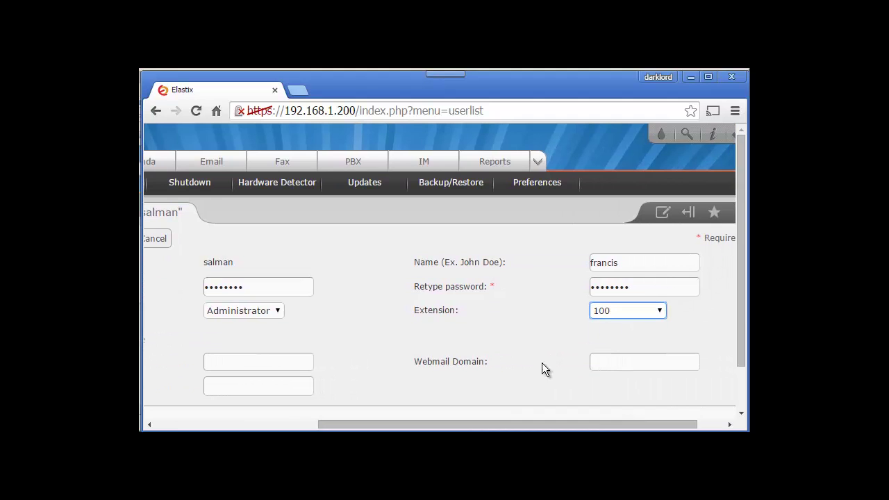
pyautogui.moveTo(499, 421); pyautogui.dragTo(333, 423)
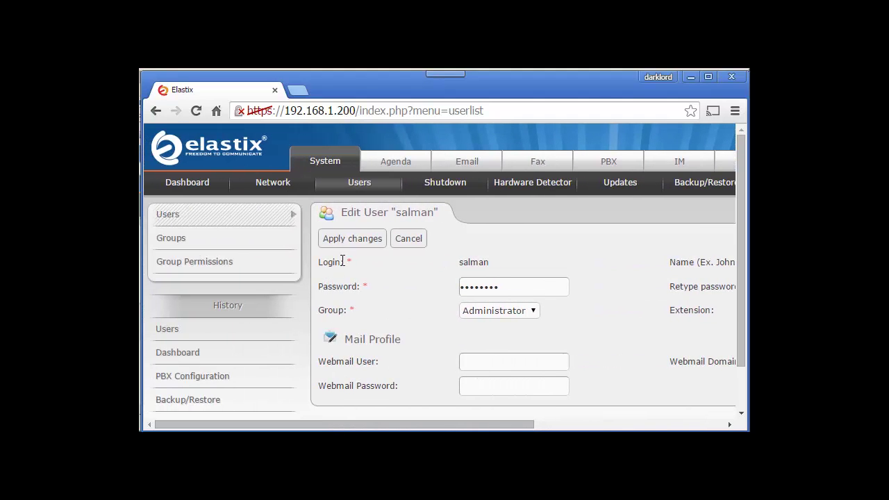
# Step: Save the user's changes and open the Channels Usage Report
pyautogui.click(352, 238)
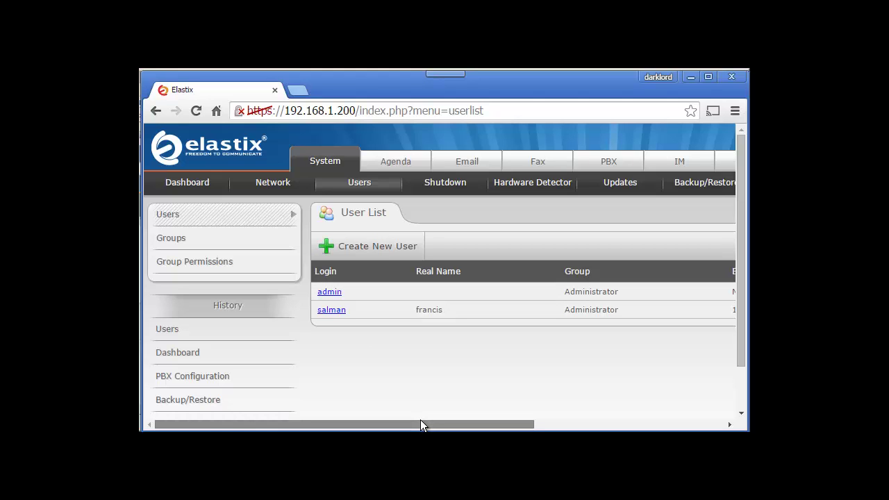
pyautogui.moveTo(420, 424); pyautogui.dragTo(649, 423)
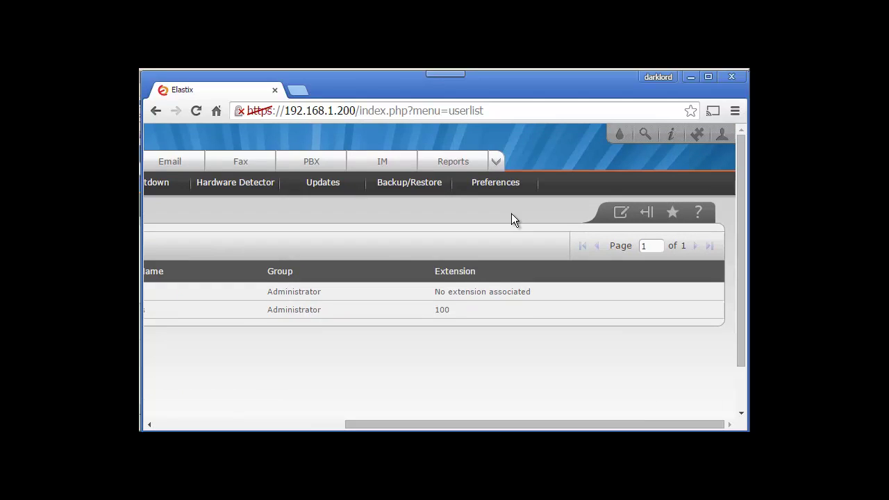
pyautogui.click(457, 163)
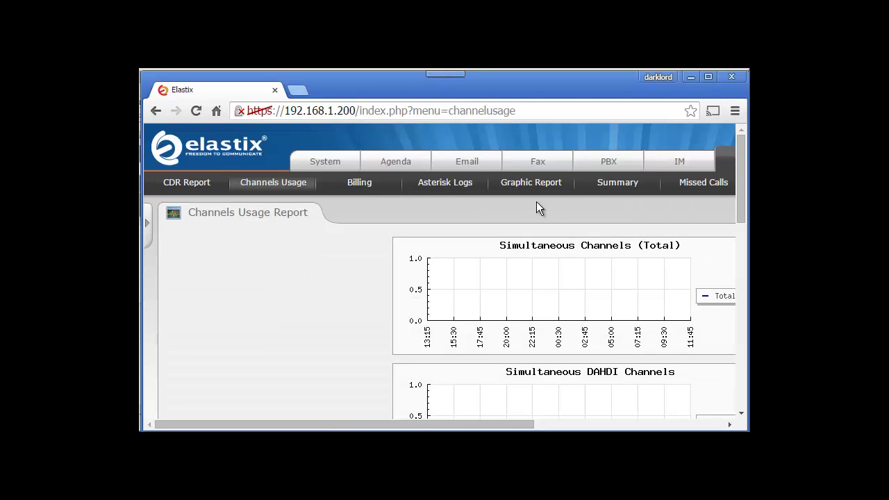